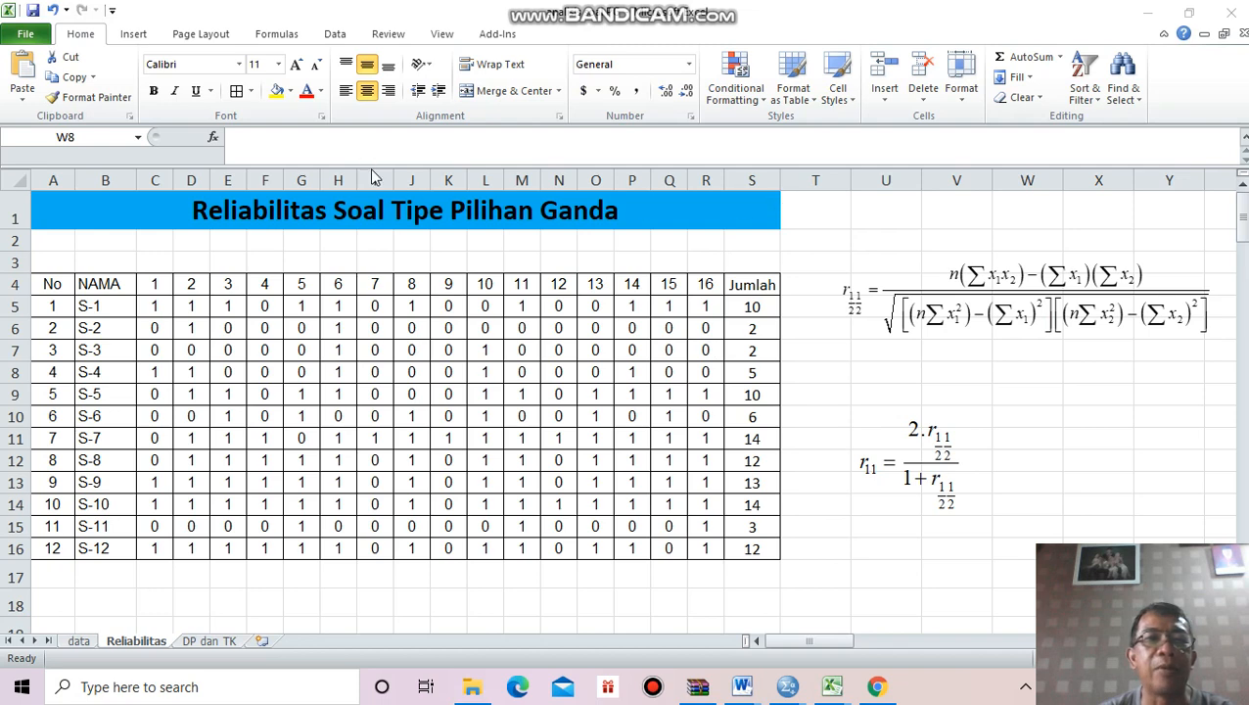
Step: Split the Reliabilitas worksheet window into panes at column M
{"action": "left_click", "coordinate": [521, 180]}
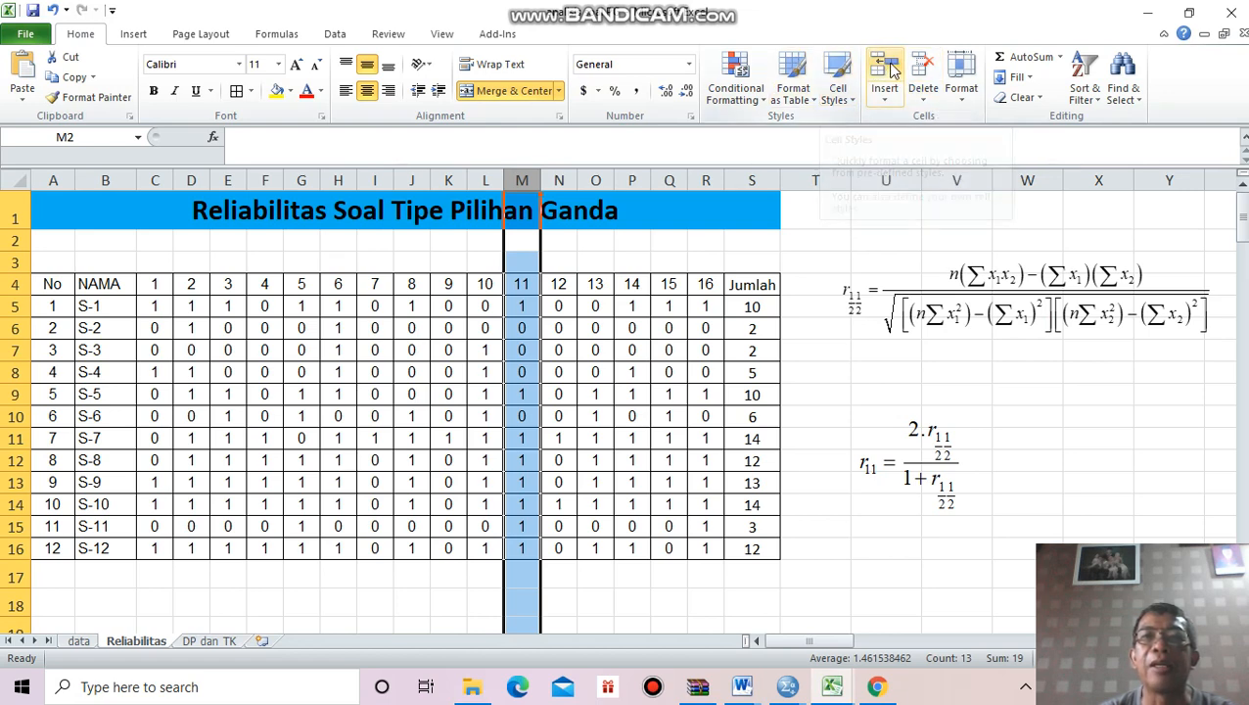
{"action": "left_click", "coordinate": [456, 35]}
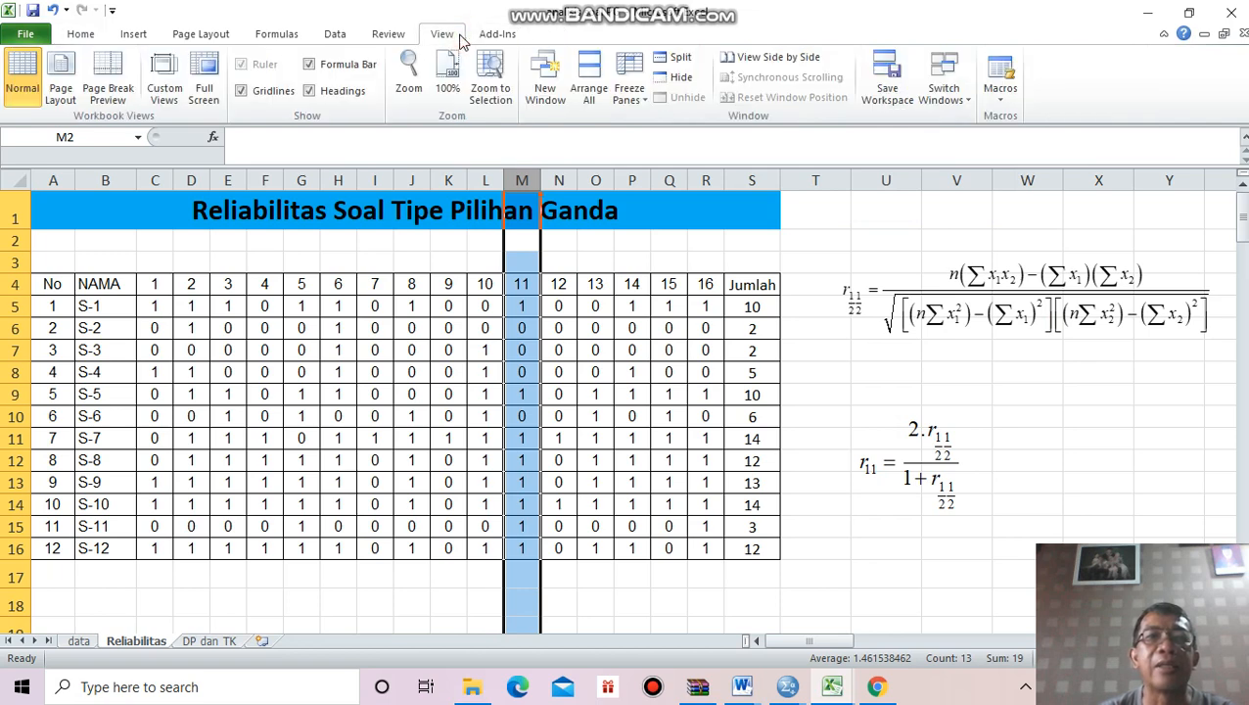
{"action": "left_click", "coordinate": [677, 60]}
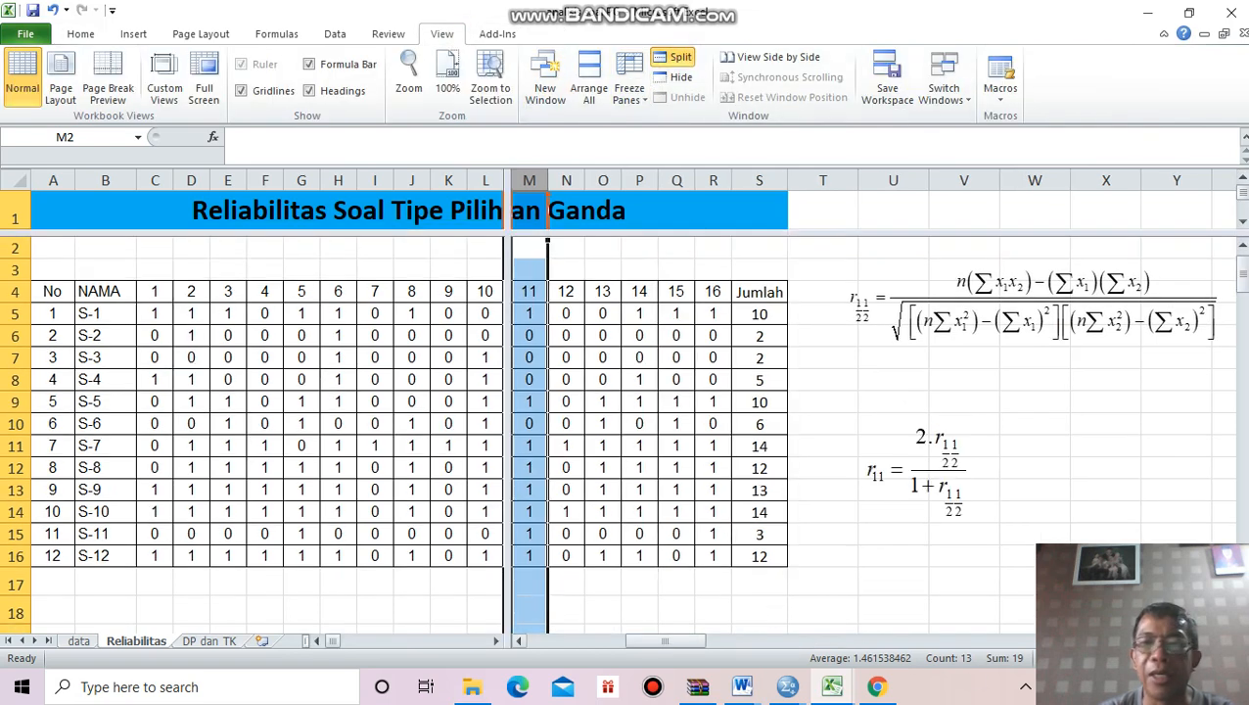
Step: Move both reliability equation objects about one and a half columns to the right, clearing columns T and U
{"action": "left_click_drag", "start_coordinate": [675, 641], "coordinate": [733, 643]}
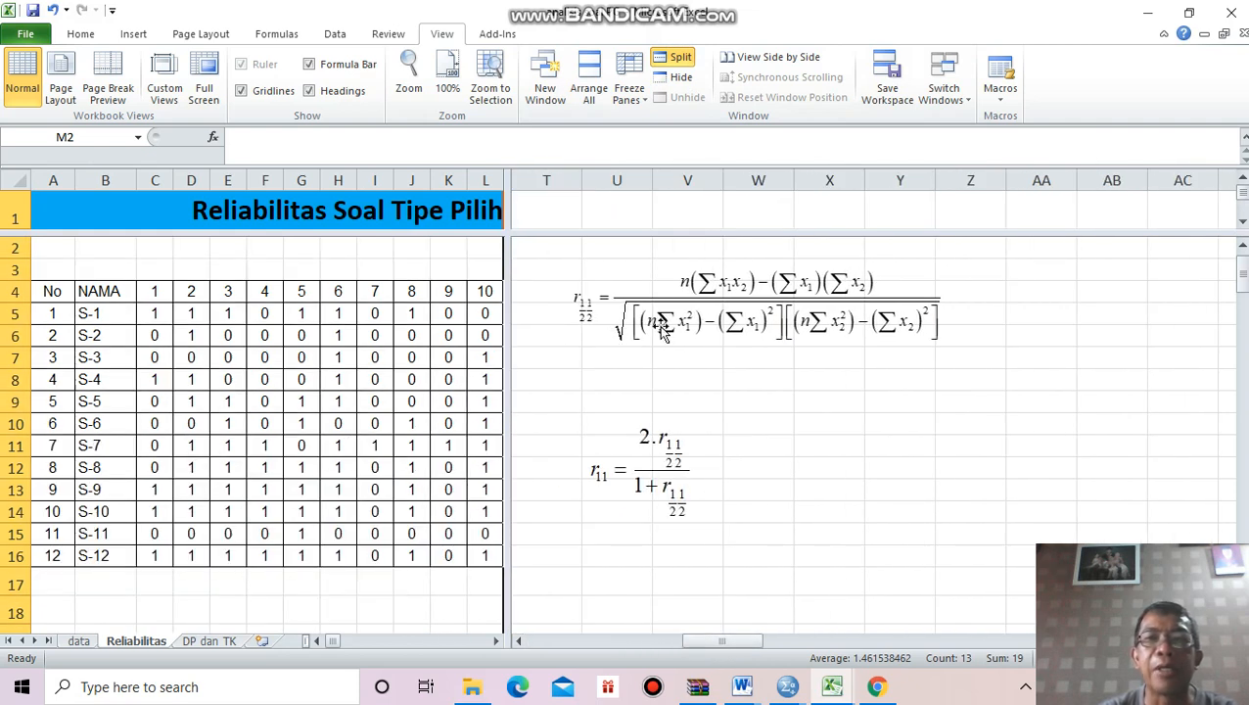
{"action": "left_click_drag", "start_coordinate": [658, 329], "coordinate": [774, 326]}
{"action": "left_click_drag", "start_coordinate": [658, 444], "coordinate": [775, 456]}
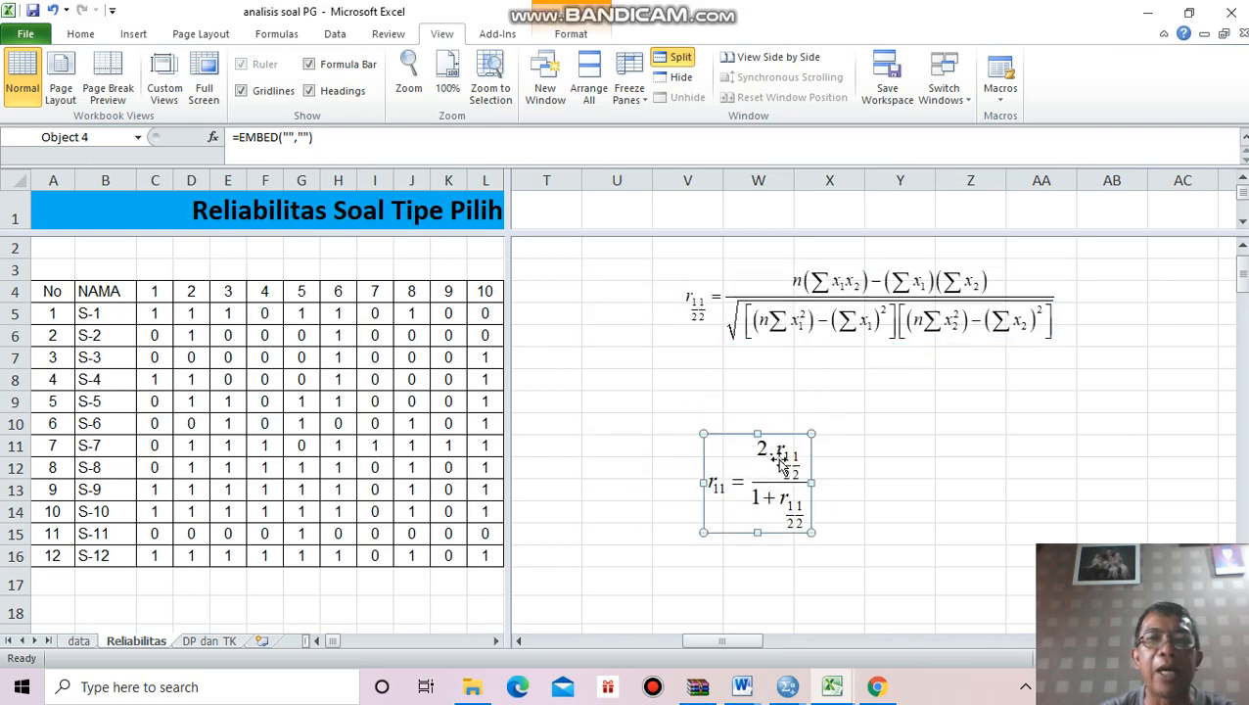
Step: Enter the column headings "awal" in T4 and "akhir" in U4
{"action": "left_click", "coordinate": [551, 288]}
{"action": "type", "text": "awal"}
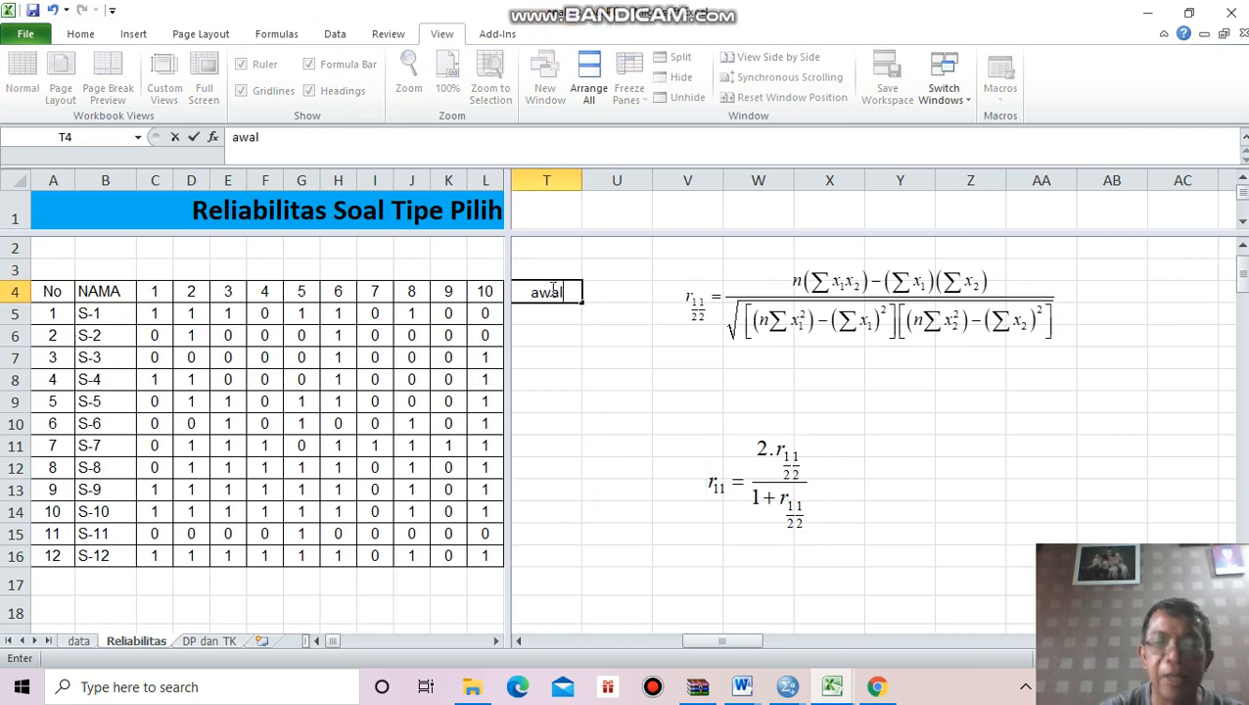
{"action": "left_click", "coordinate": [612, 284]}
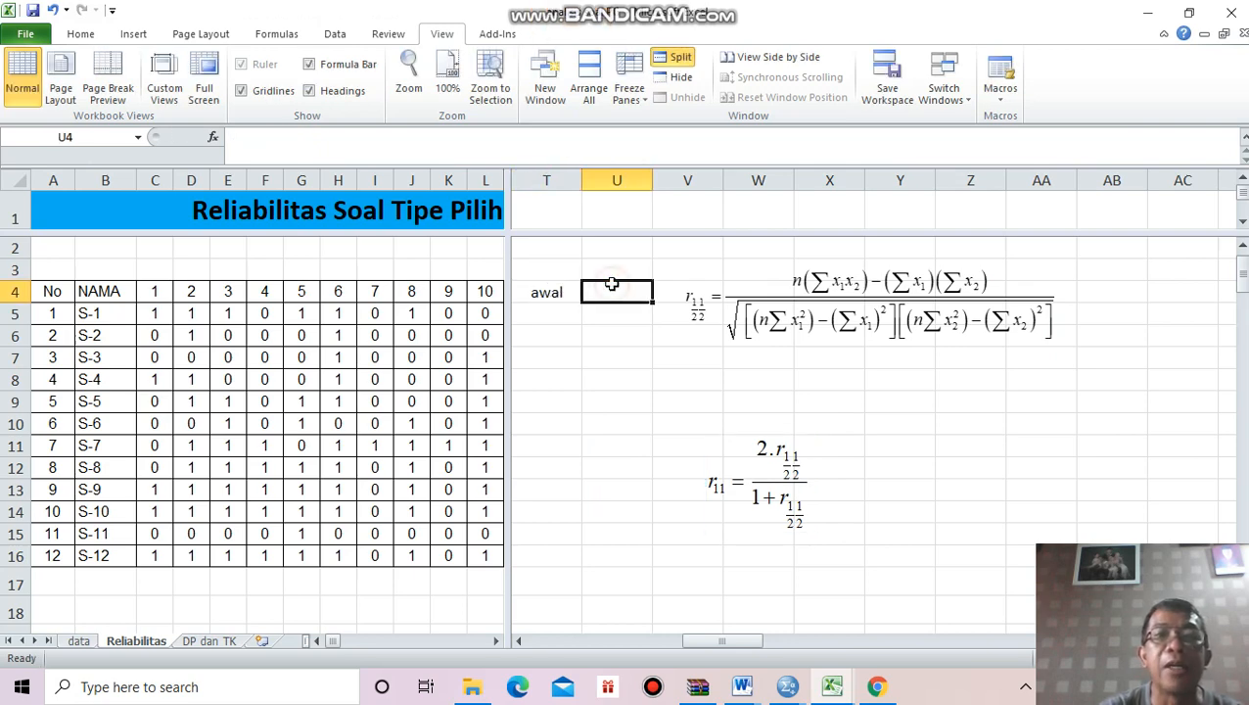
{"action": "type", "text": "akhir"}
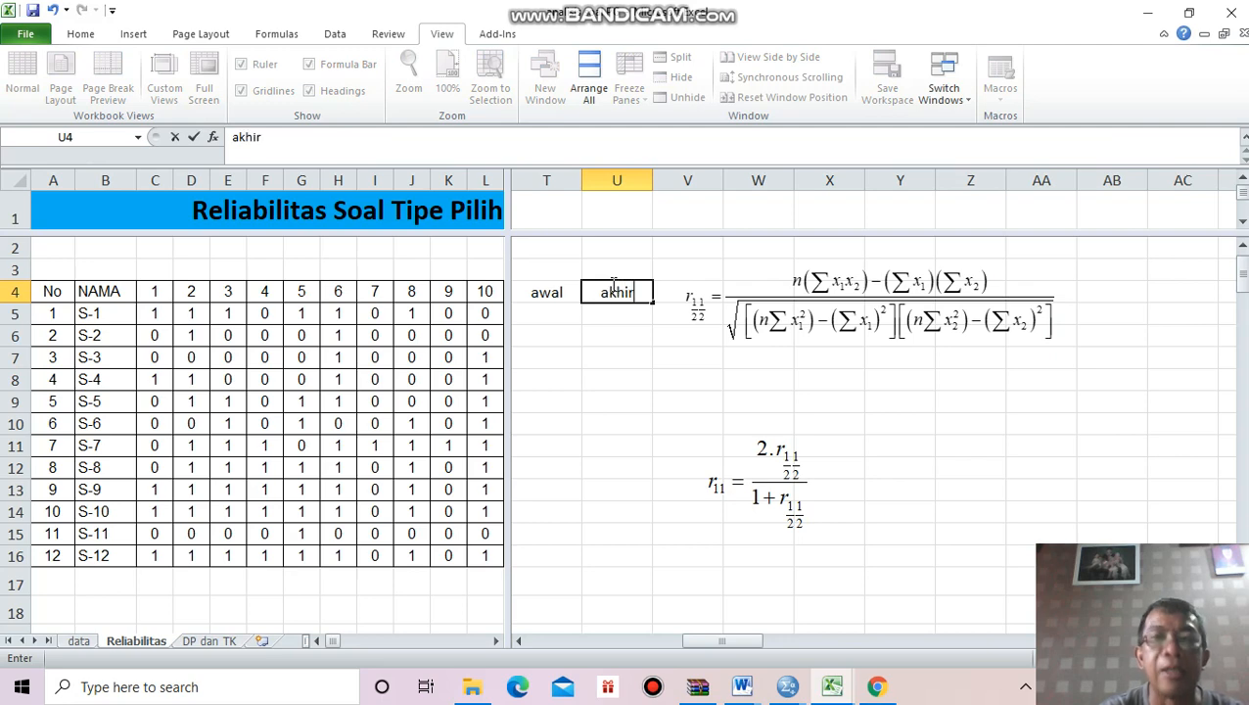
{"action": "key", "text": "Return"}
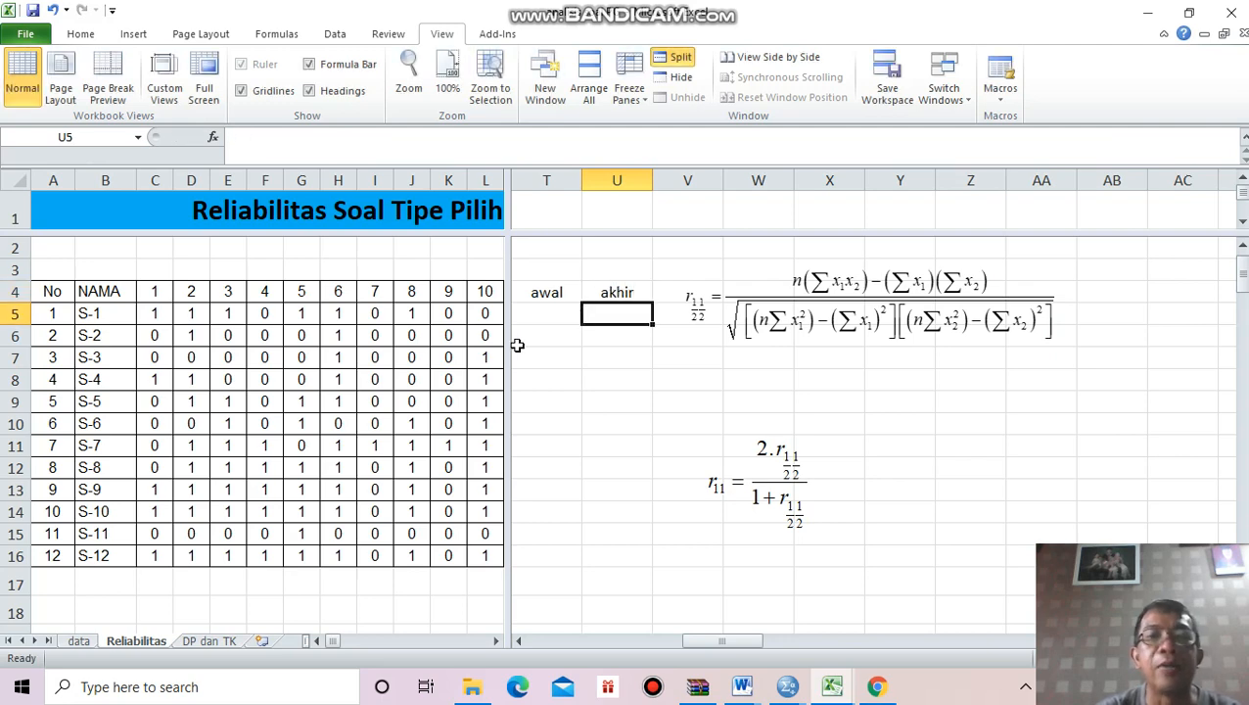
Step: Total items 1 to 8 with =SUM(C5:J5) in T5 and fill the formula down to T16
{"action": "left_click", "coordinate": [536, 316]}
{"action": "type", "text": "="}
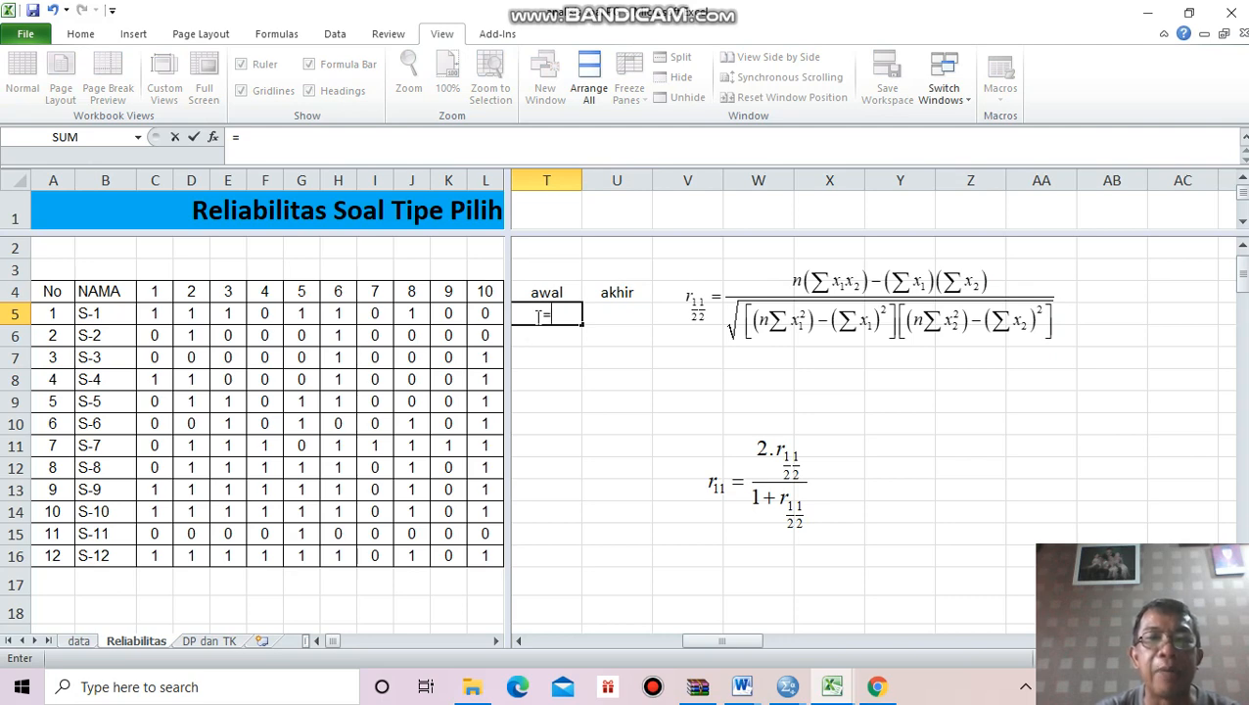
{"action": "type", "text": "sum"}
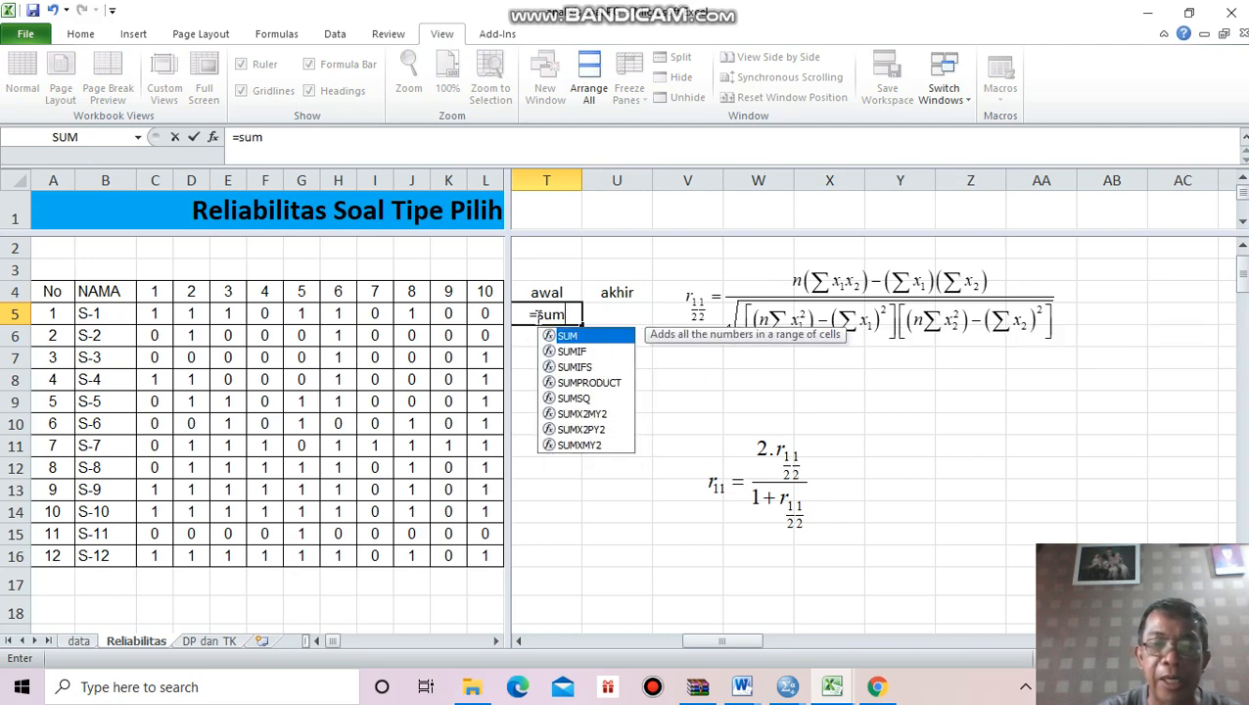
{"action": "type", "text": "("}
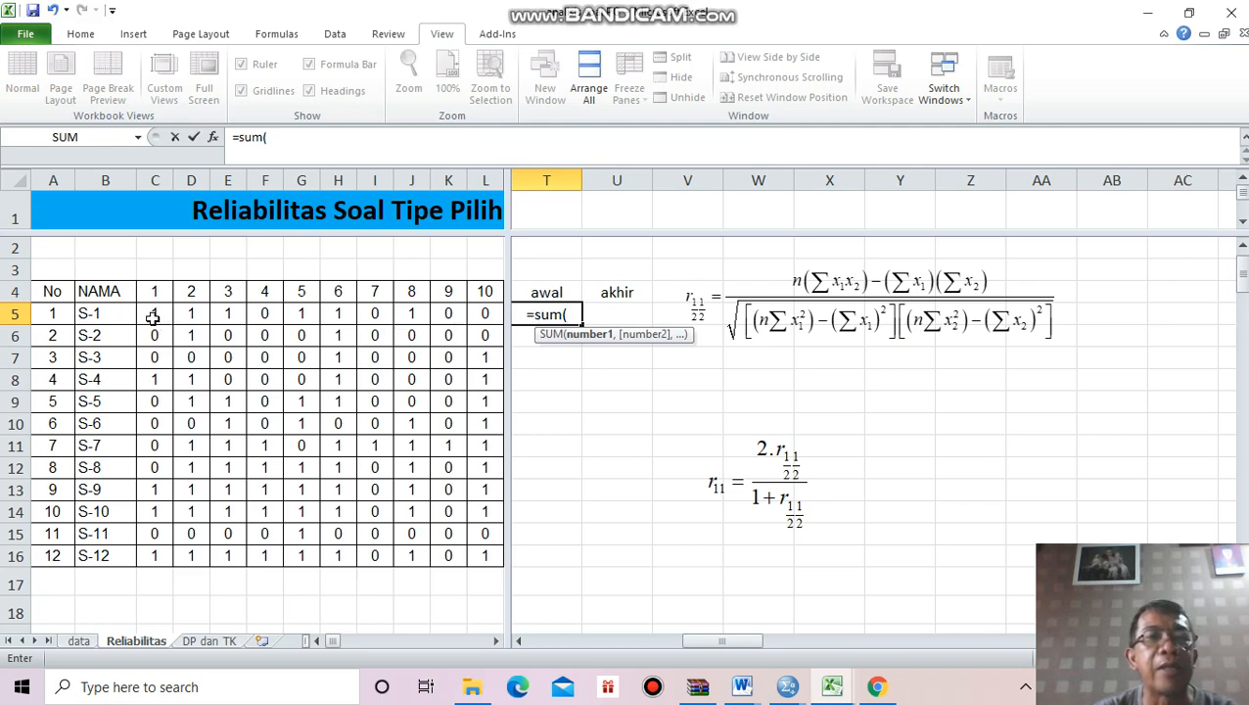
{"action": "left_click_drag", "start_coordinate": [152, 316], "coordinate": [423, 318]}
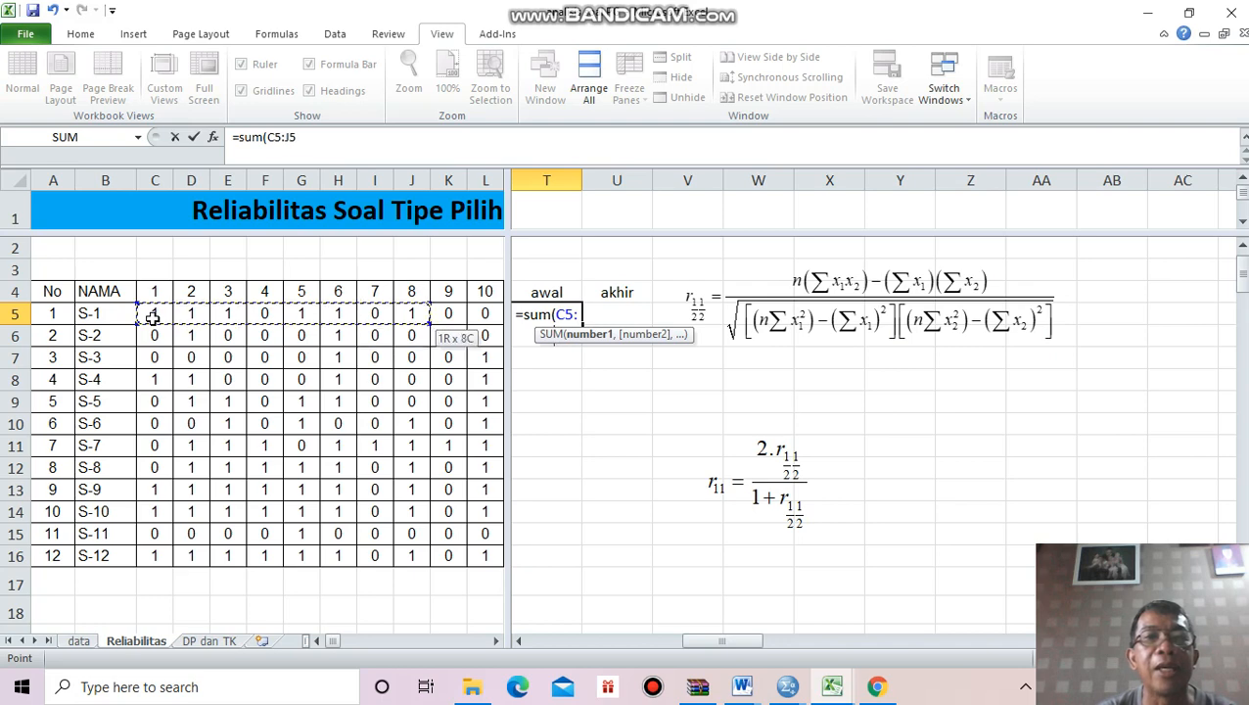
{"action": "type", "text": ")"}
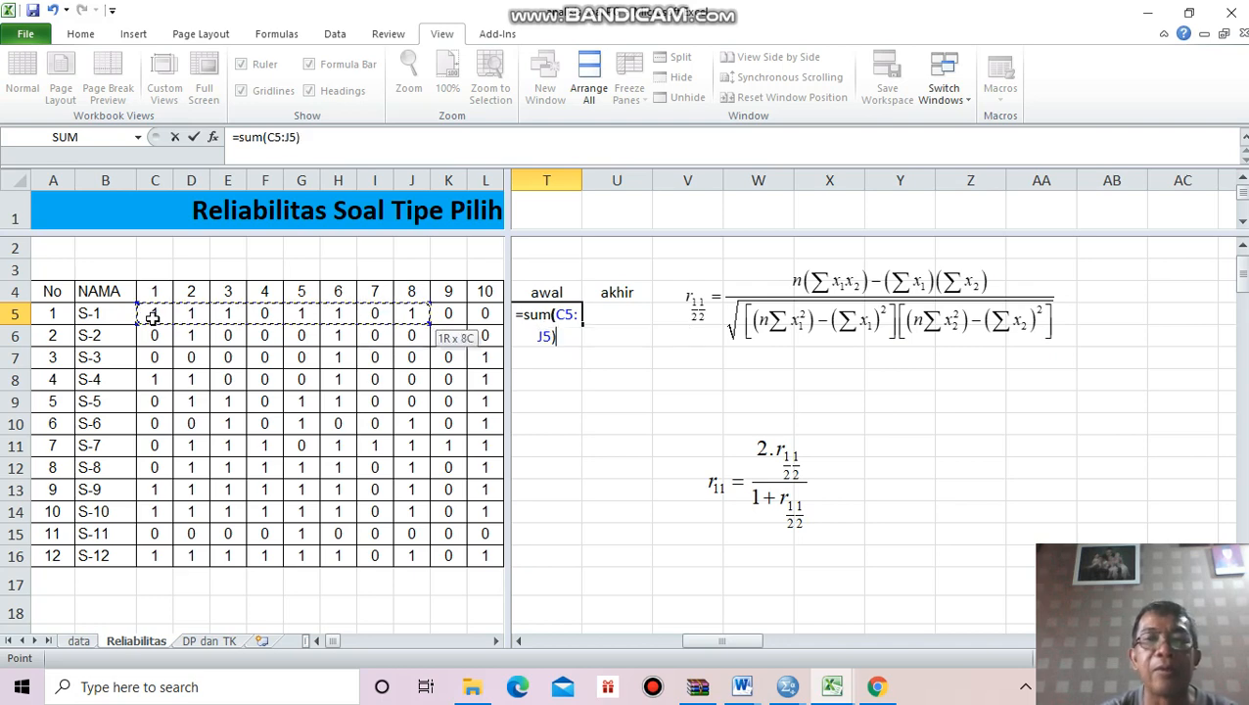
{"action": "key", "text": "Return"}
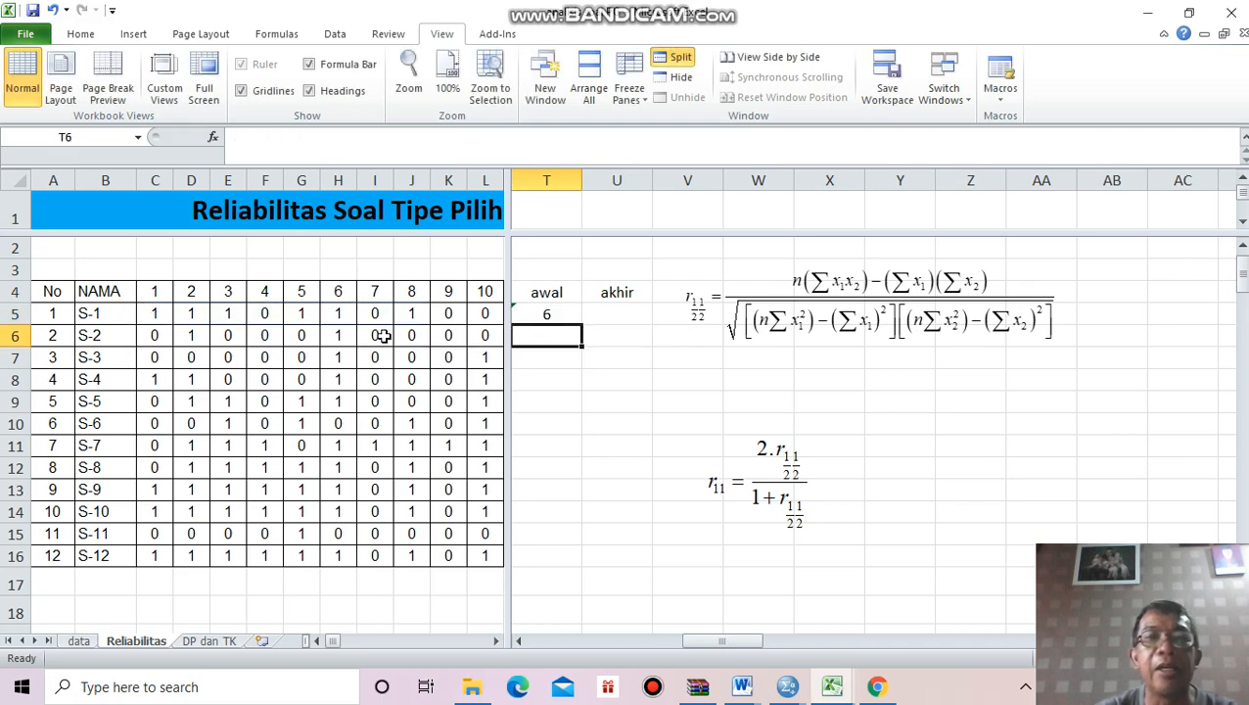
{"action": "left_click", "coordinate": [543, 311]}
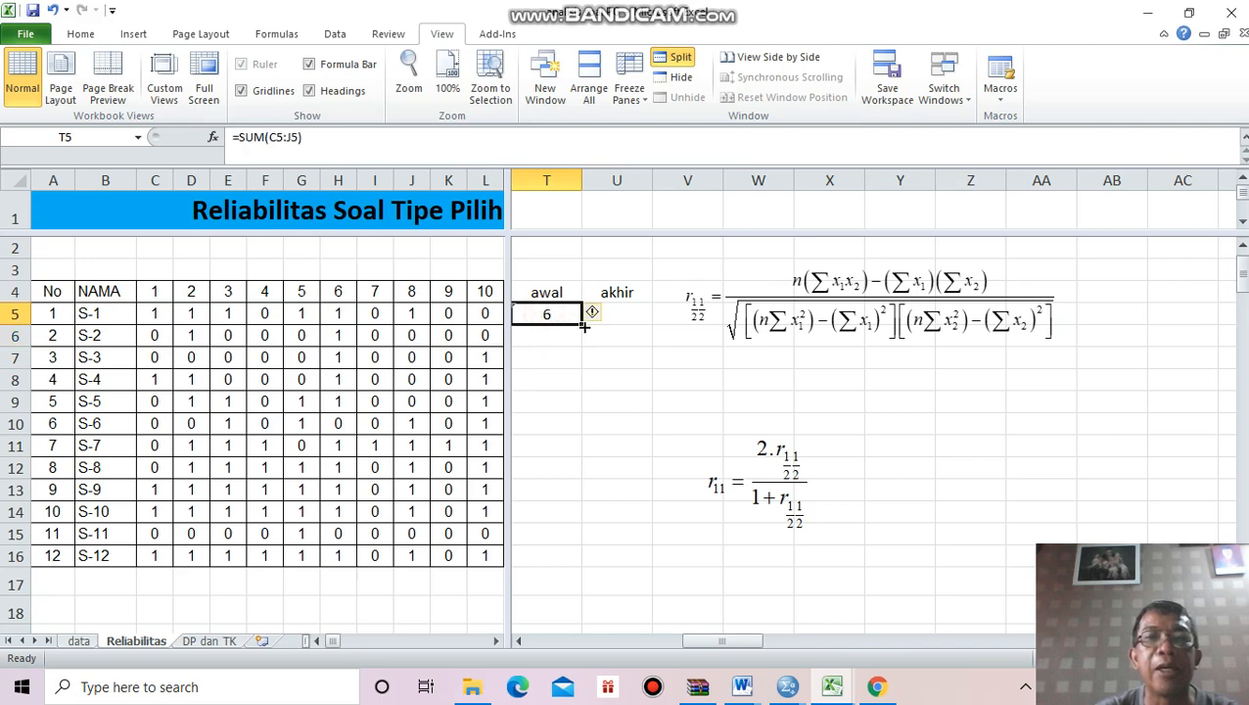
{"action": "left_click_drag", "start_coordinate": [581, 323], "coordinate": [573, 566]}
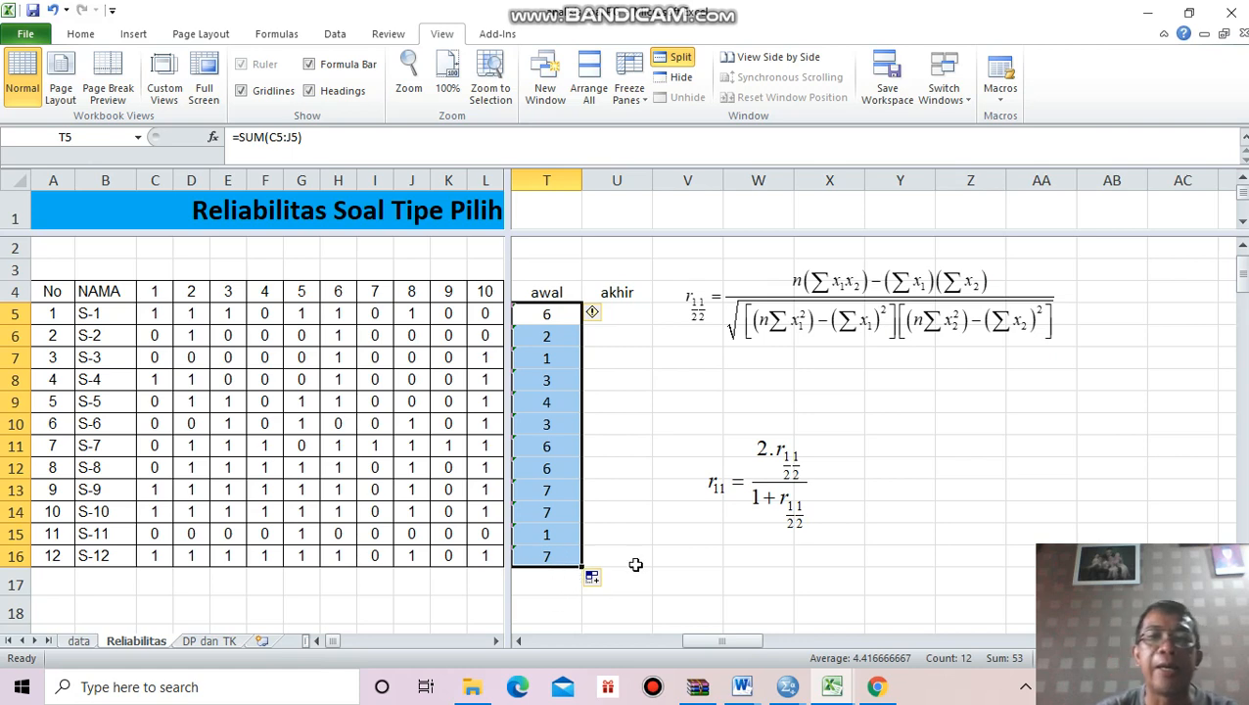
Step: Total items 9 to 16 with =SUM(K5:R5) in U5 and fill the formula down to U16
{"action": "left_click", "coordinate": [615, 316]}
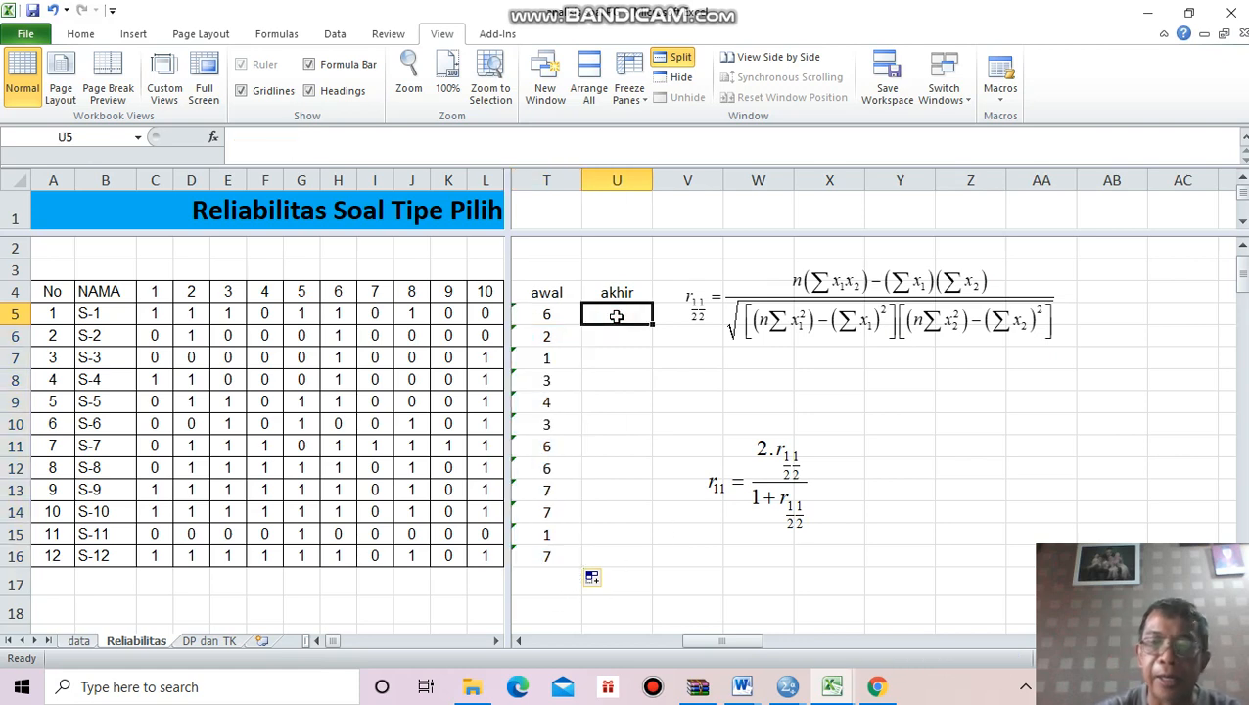
{"action": "type", "text": "="}
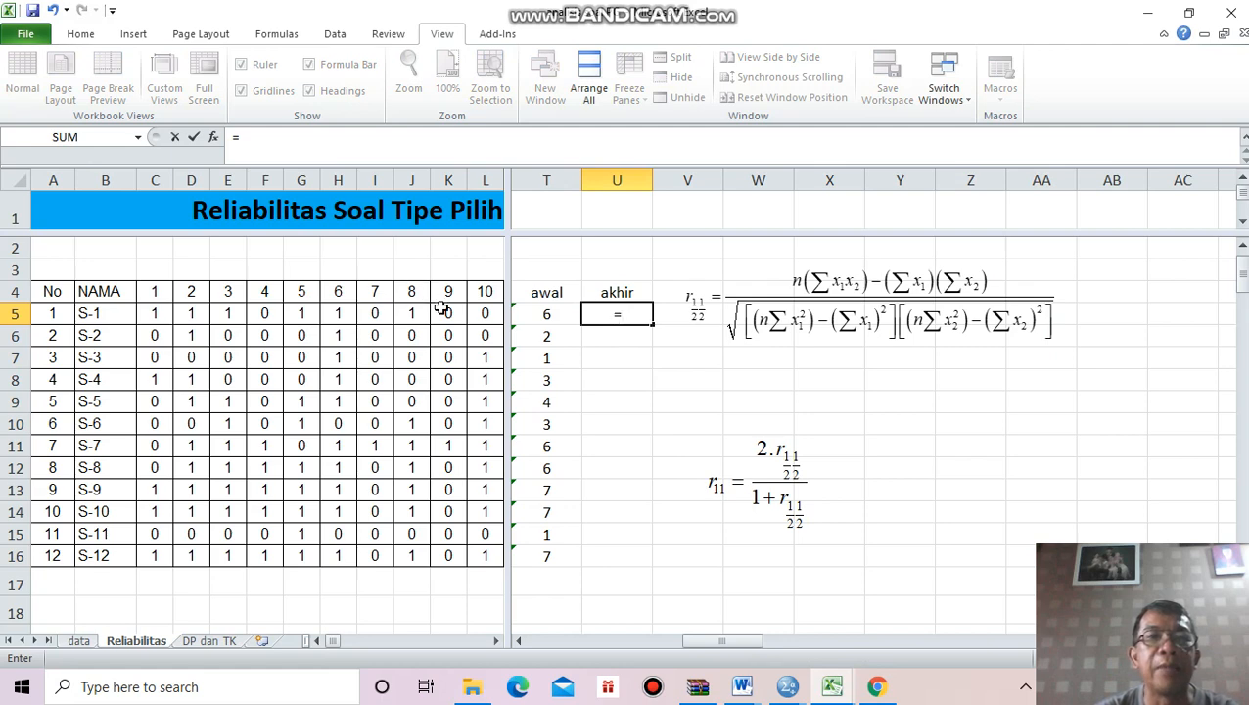
{"action": "type", "text": "sum("}
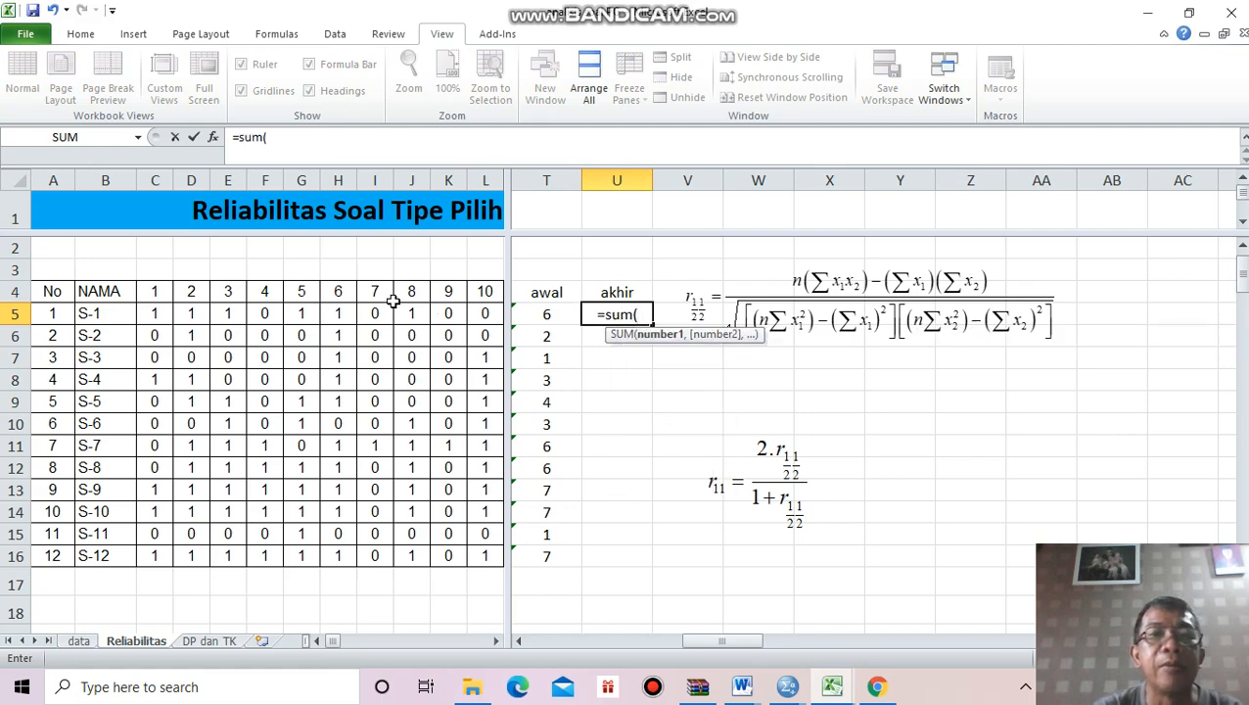
{"action": "left_click", "coordinate": [442, 311]}
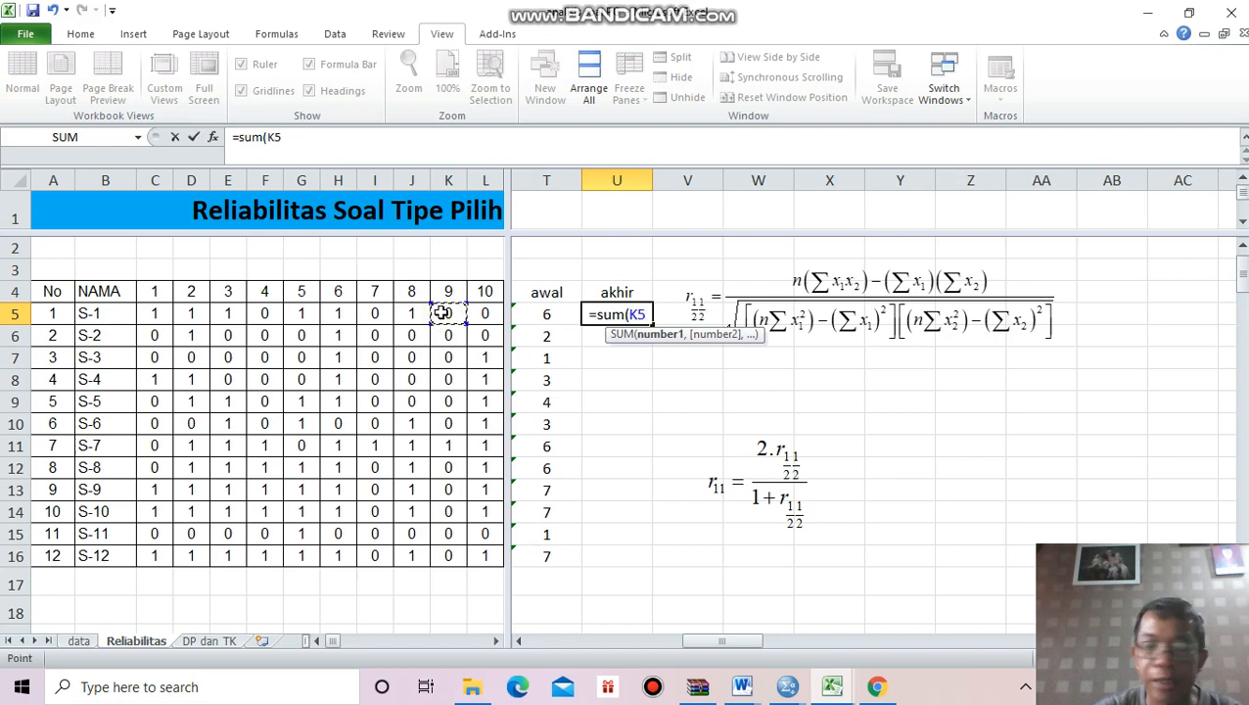
{"action": "key", "text": "shift+Right"}
{"action": "key", "text": "shift+Right"}
{"action": "key", "text": "shift+Right"}
{"action": "key", "text": "shift+Right"}
{"action": "key", "text": "shift+Right"}
{"action": "key", "text": "shift+Right"}
{"action": "key", "text": "shift+Right"}
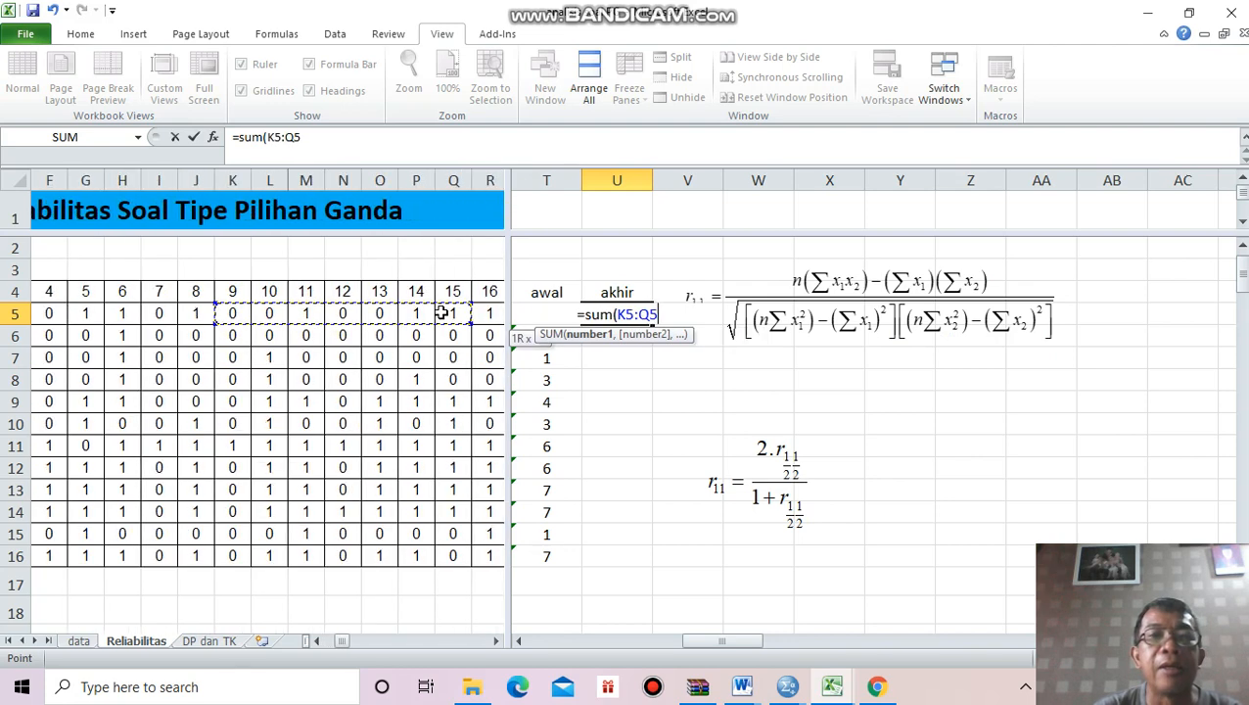
{"action": "type", "text": ")"}
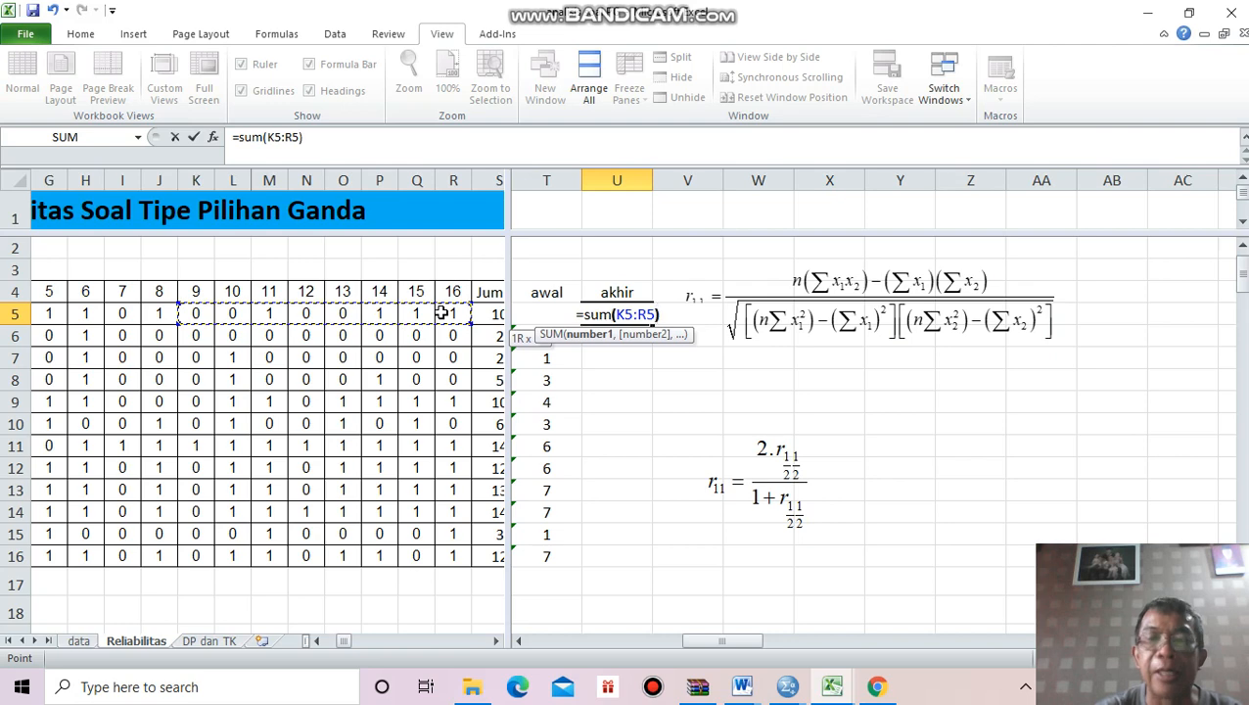
{"action": "key", "text": "Return"}
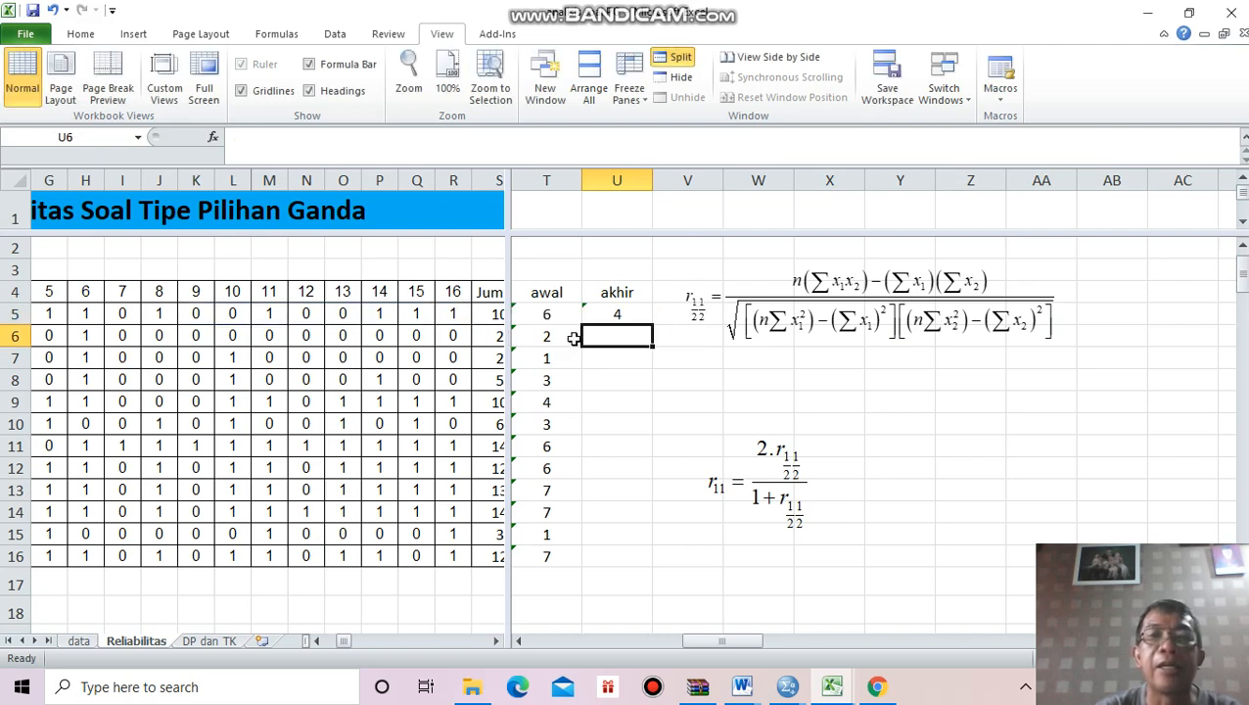
{"action": "left_click", "coordinate": [624, 312]}
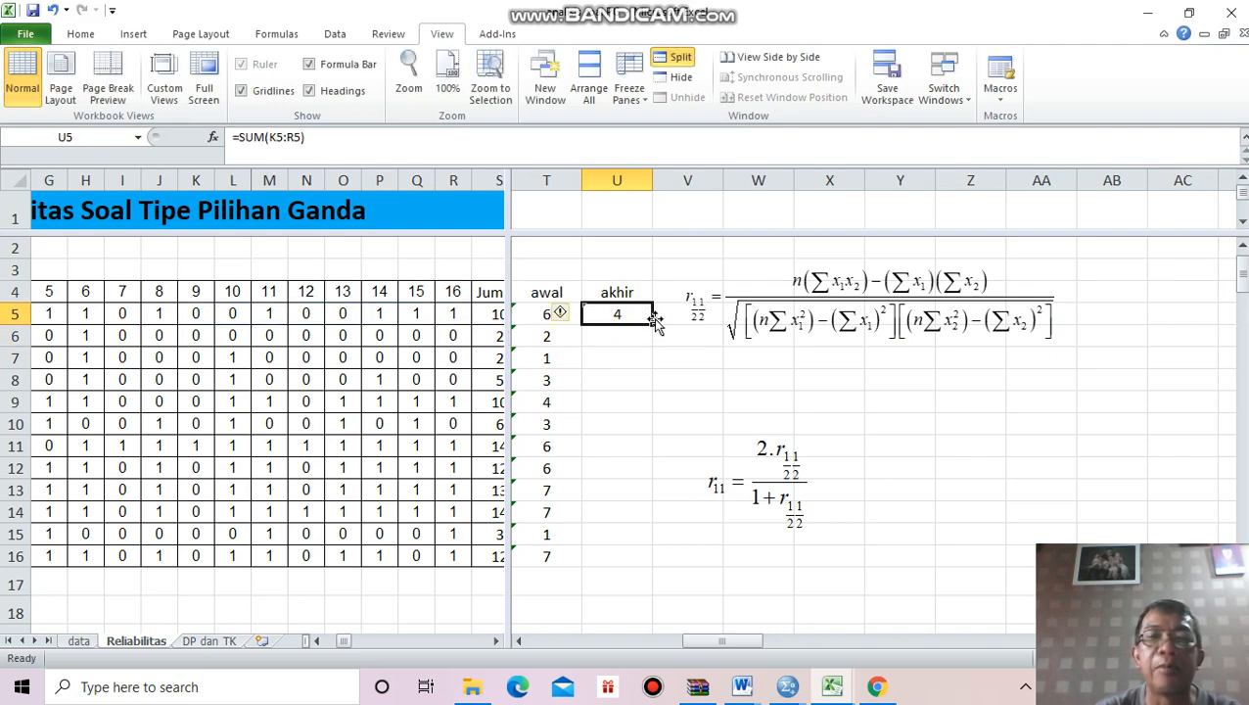
{"action": "left_click_drag", "start_coordinate": [651, 324], "coordinate": [645, 559]}
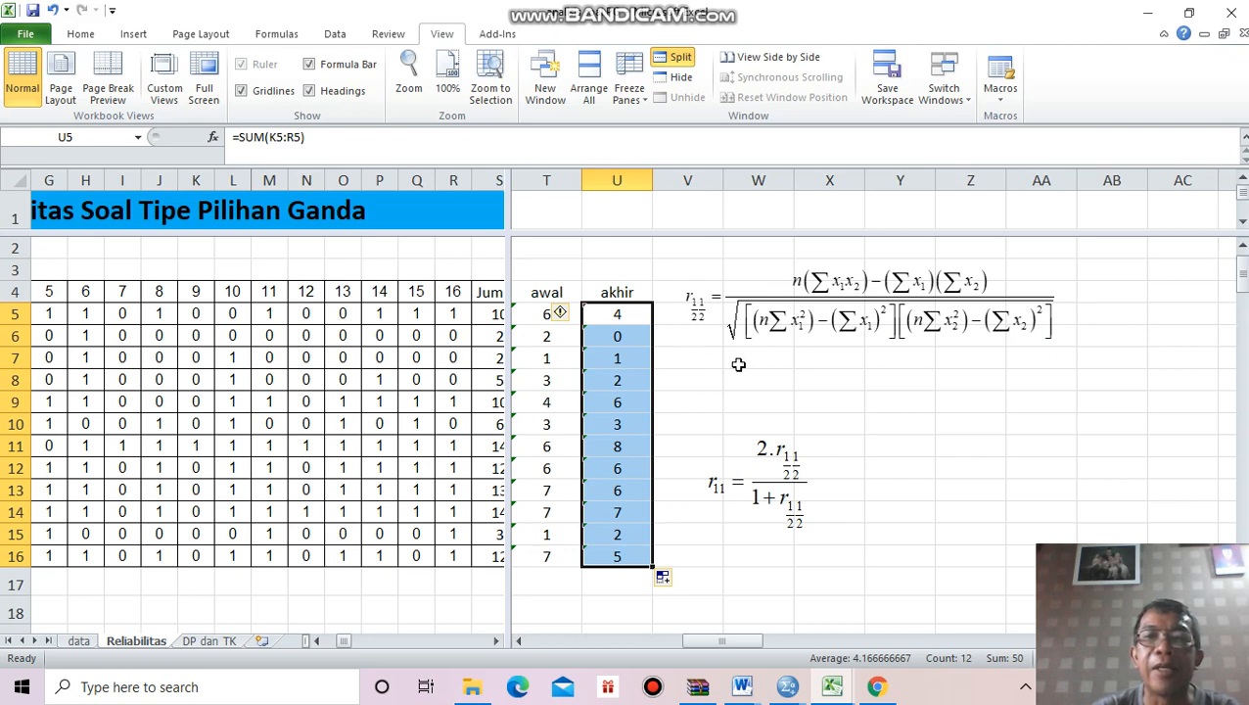
Step: Enter a literal equals sign in V7 below the first equation and right-align it
{"action": "left_click", "coordinate": [714, 363]}
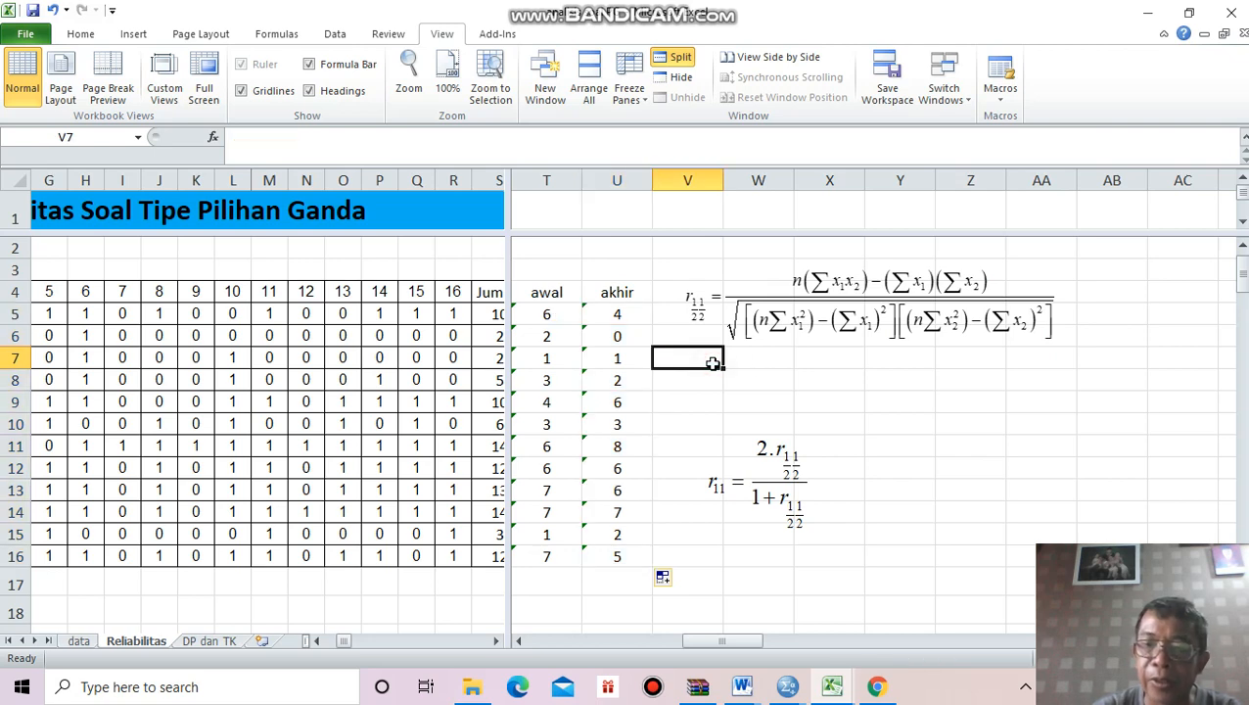
{"action": "type", "text": "'="}
{"action": "key", "text": "Return"}
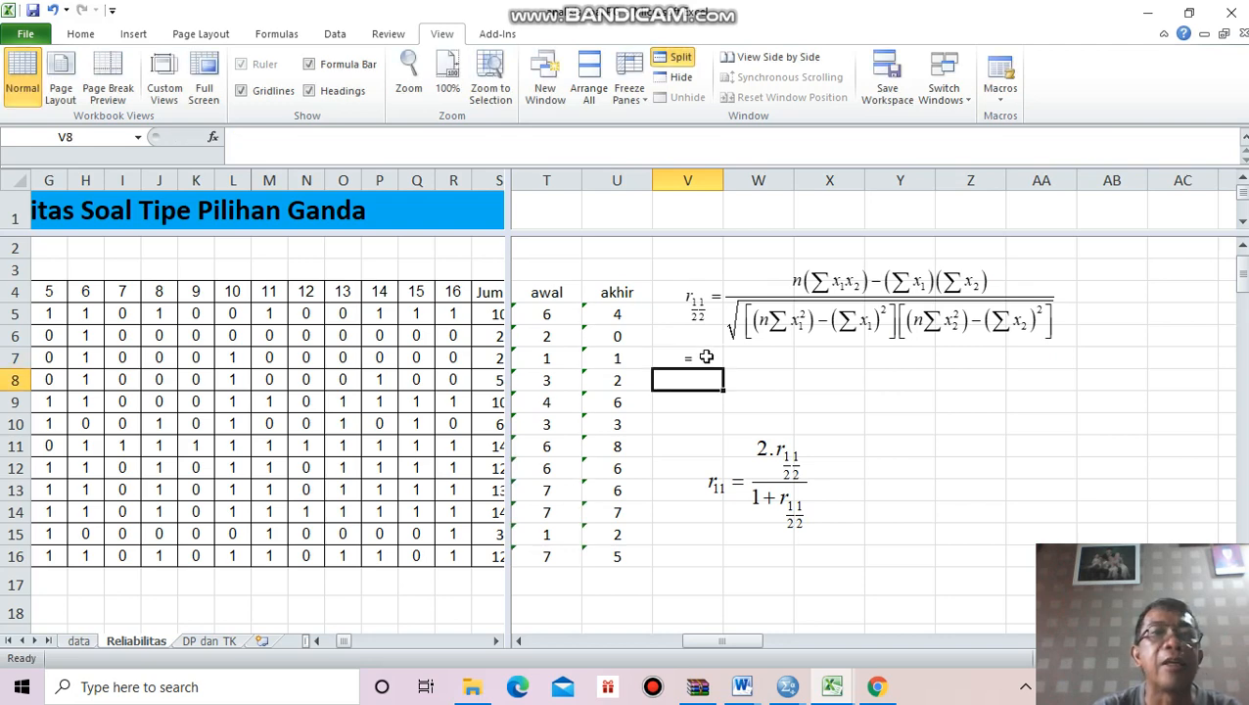
{"action": "left_click", "coordinate": [94, 40]}
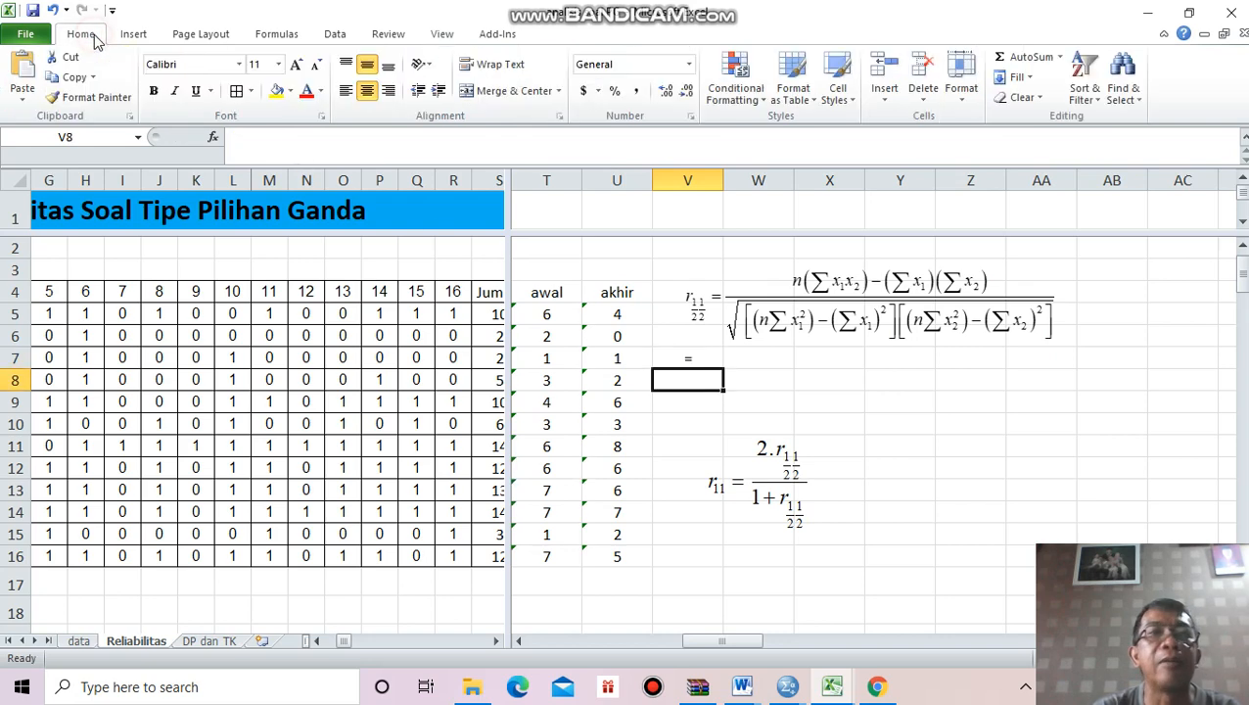
{"action": "left_click", "coordinate": [693, 362]}
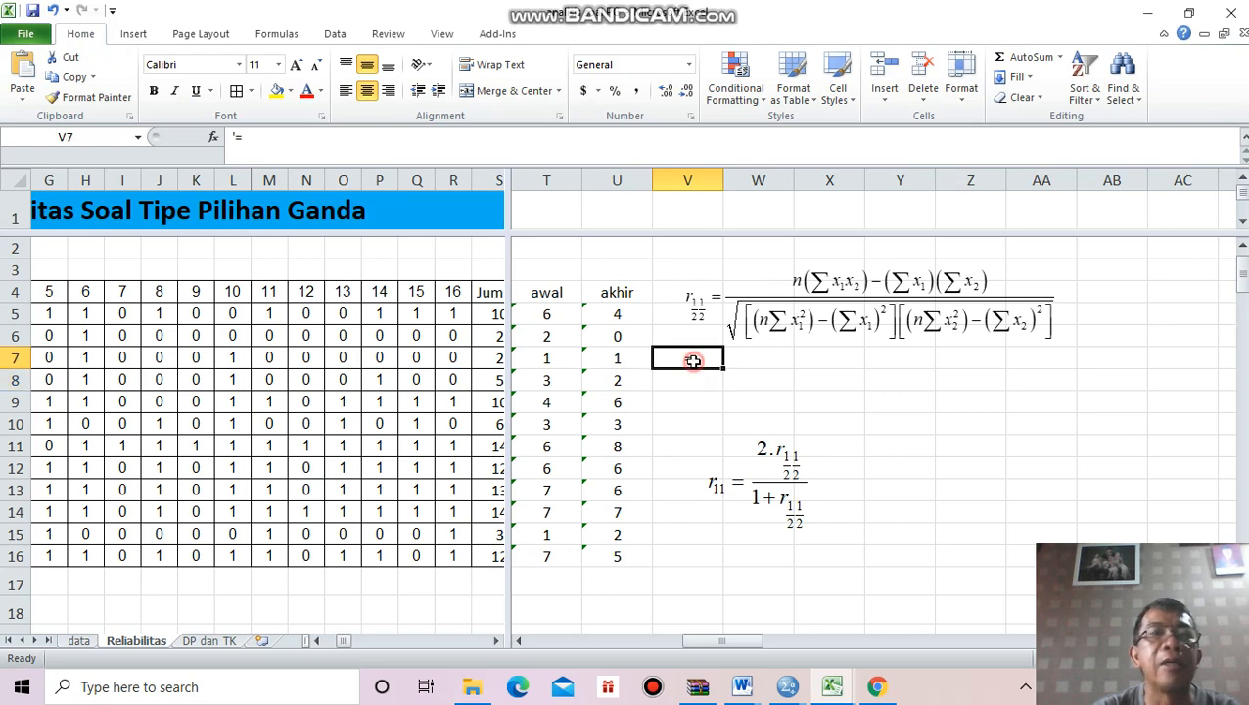
{"action": "left_click", "coordinate": [395, 90]}
Step: Correlate the awal and akhir totals in W7 with =CORREL(T5:T16,U5:U16)
{"action": "left_click", "coordinate": [756, 356]}
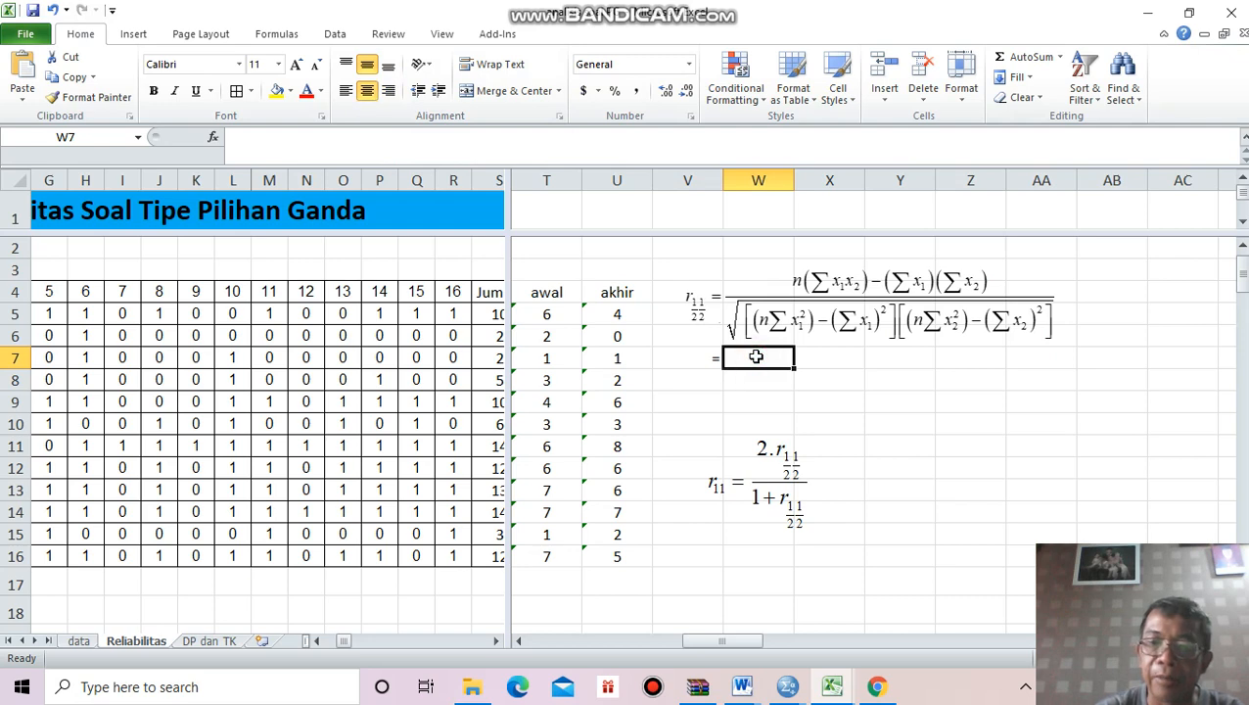
{"action": "type", "text": "="}
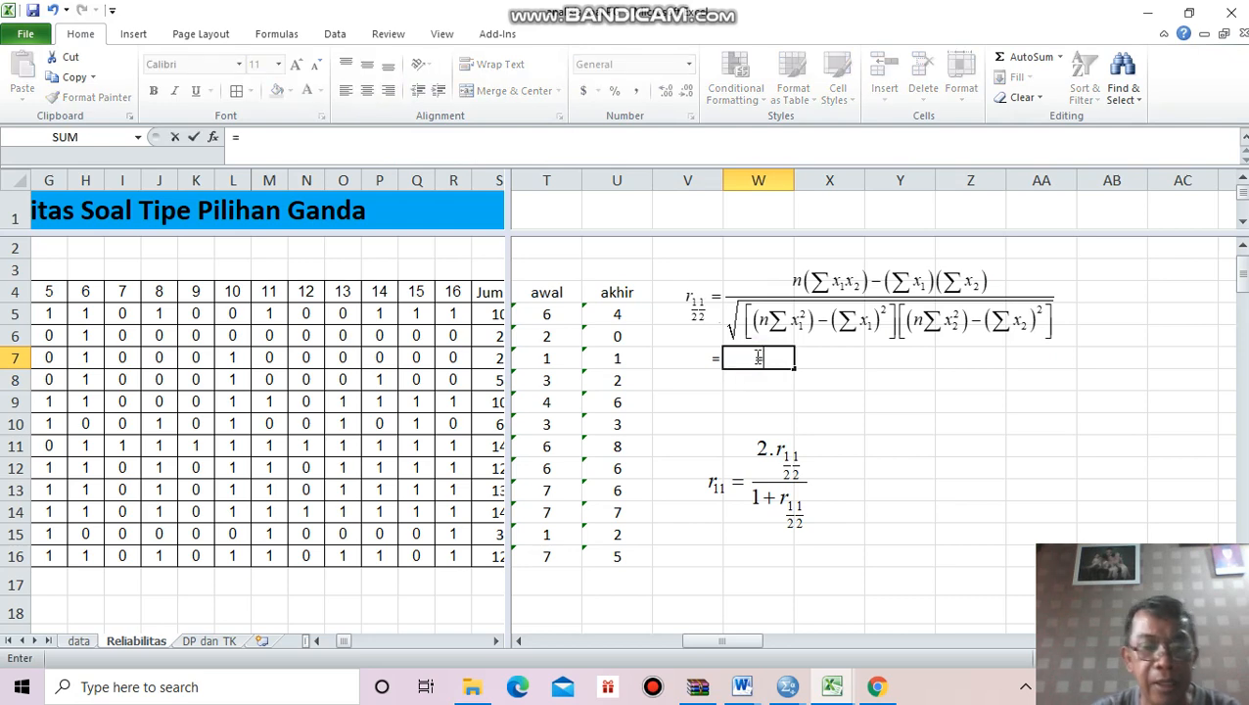
{"action": "type", "text": "corre"}
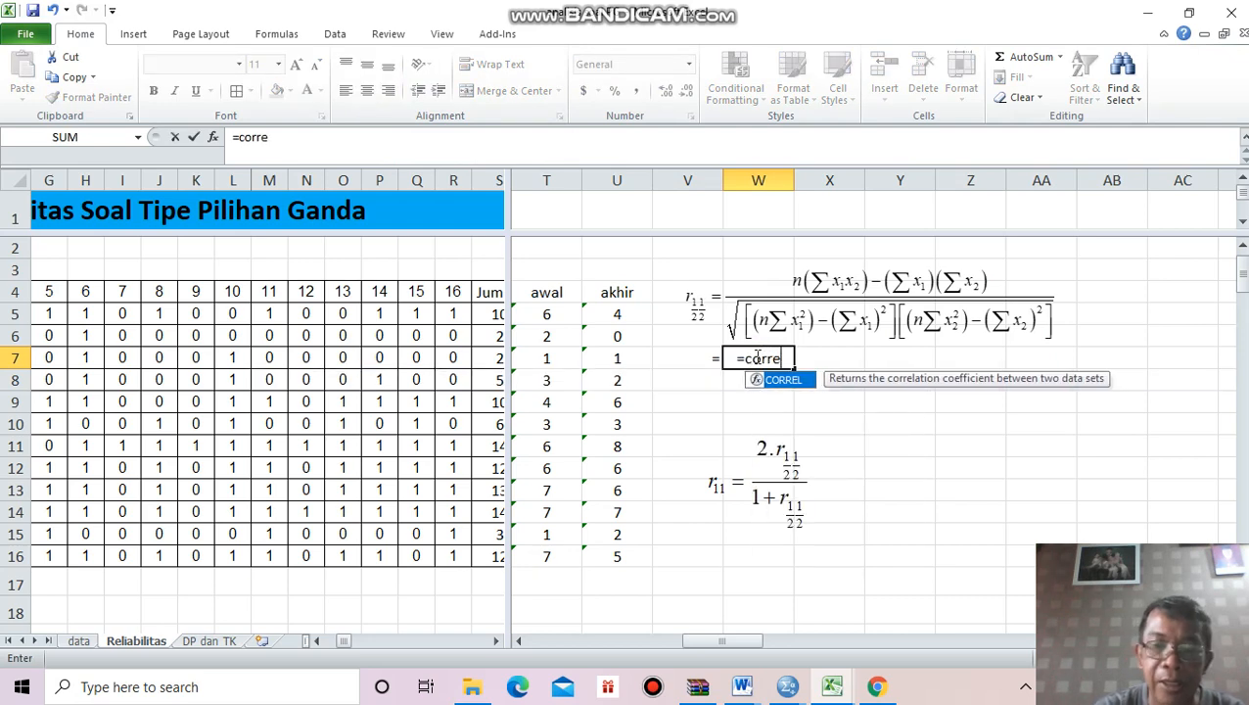
{"action": "type", "text": "l("}
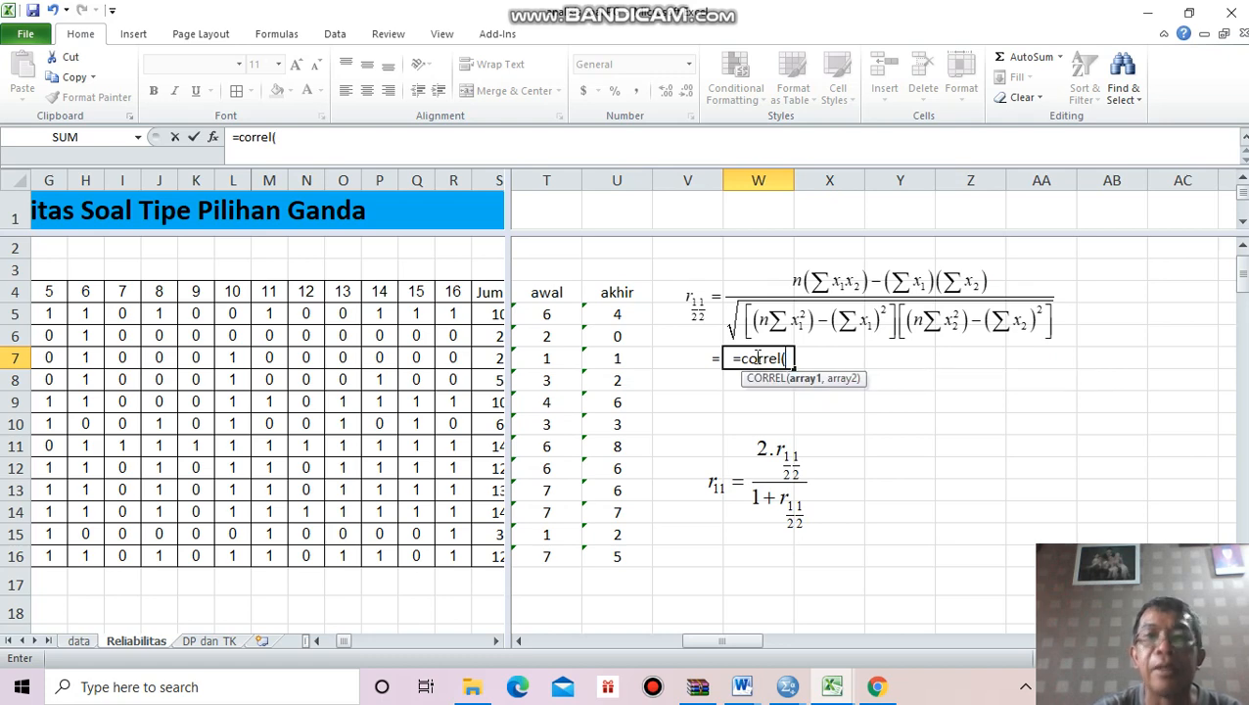
{"action": "left_click_drag", "start_coordinate": [546, 312], "coordinate": [544, 546]}
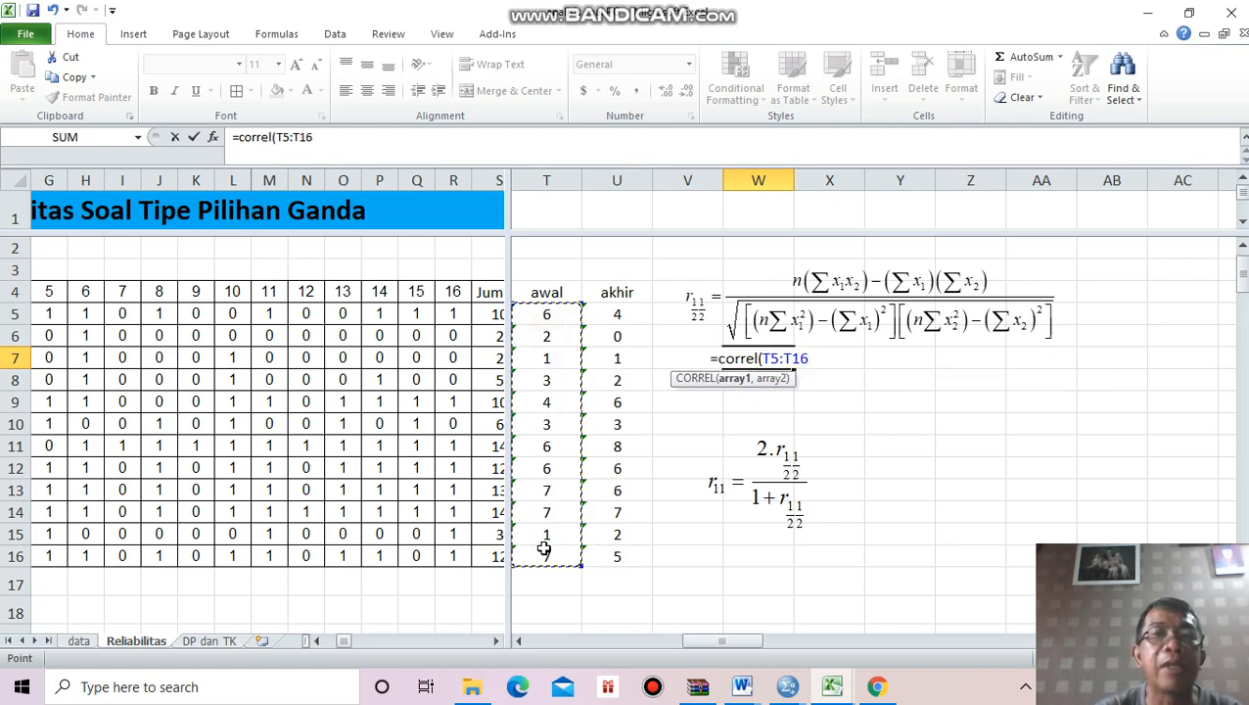
{"action": "left_click", "coordinate": [382, 146]}
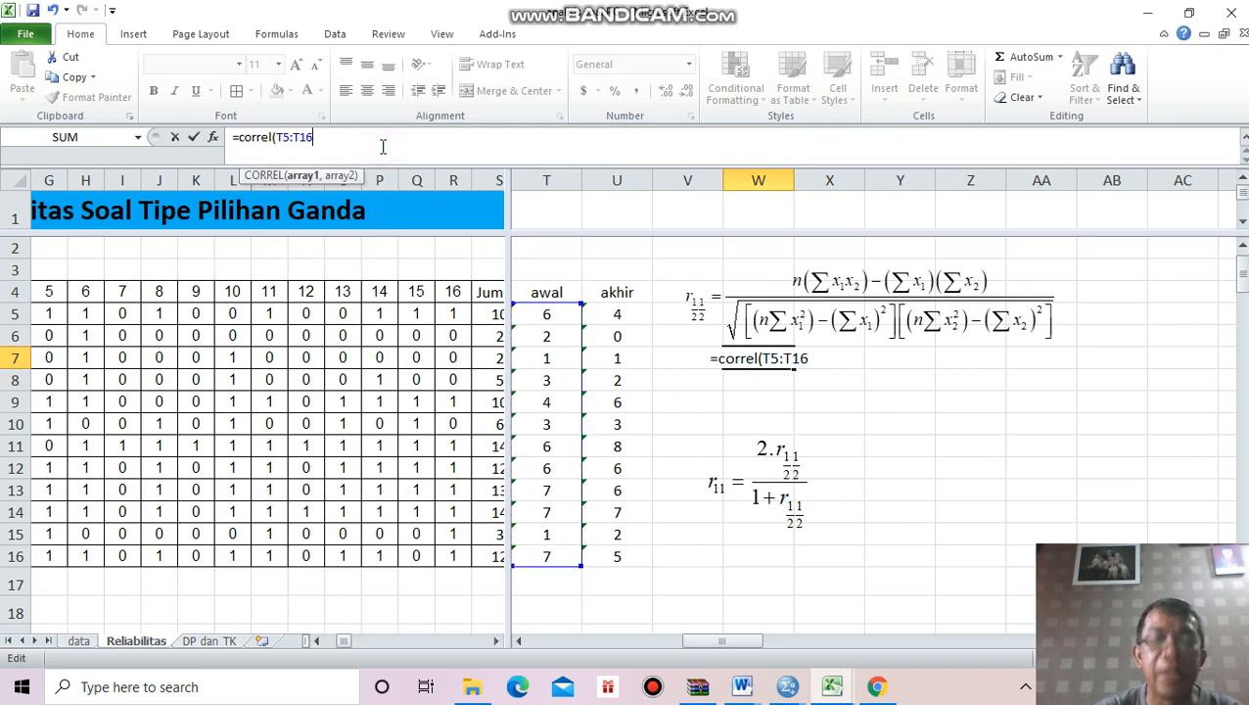
{"action": "type", "text": ","}
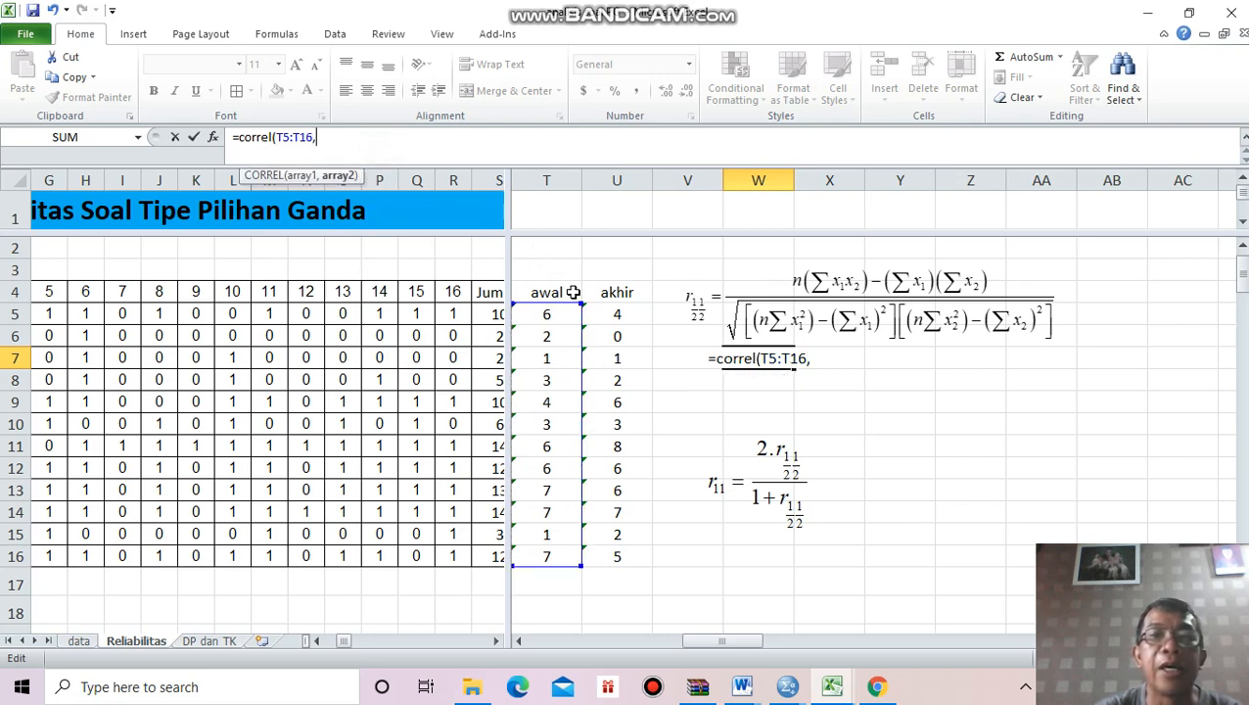
{"action": "left_click_drag", "start_coordinate": [606, 313], "coordinate": [606, 555]}
{"action": "type", "text": ")"}
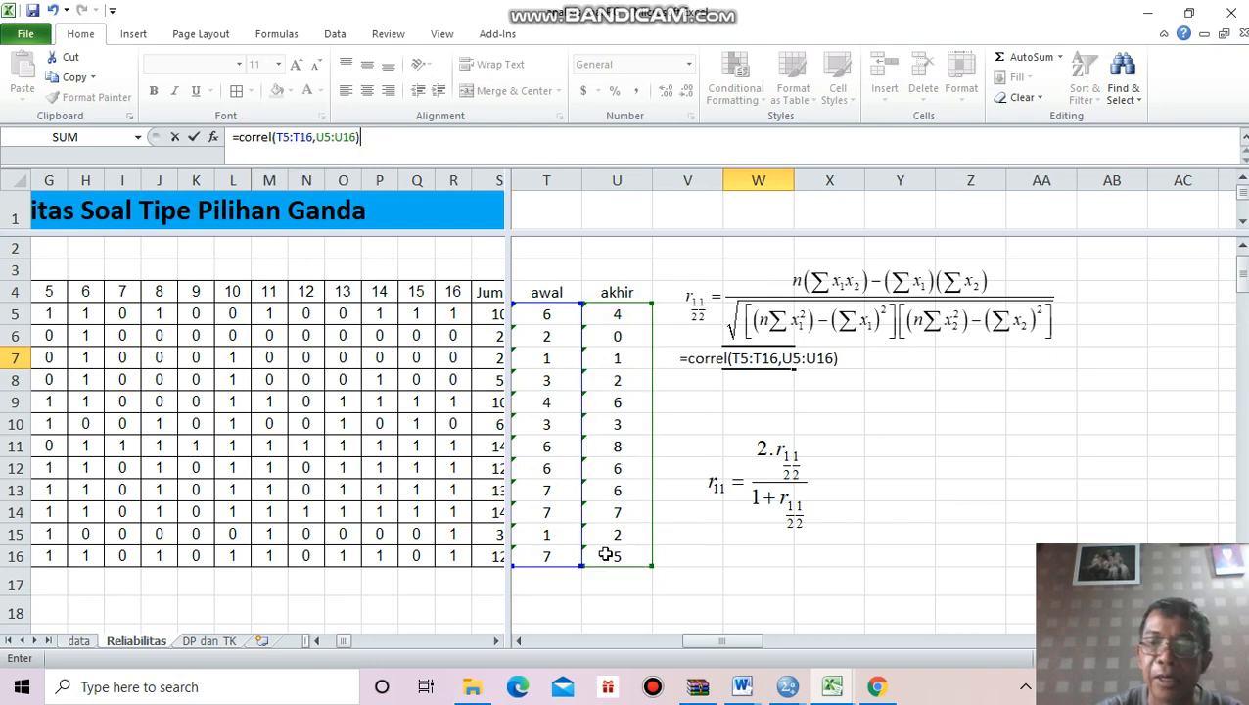
{"action": "key", "text": "Return"}
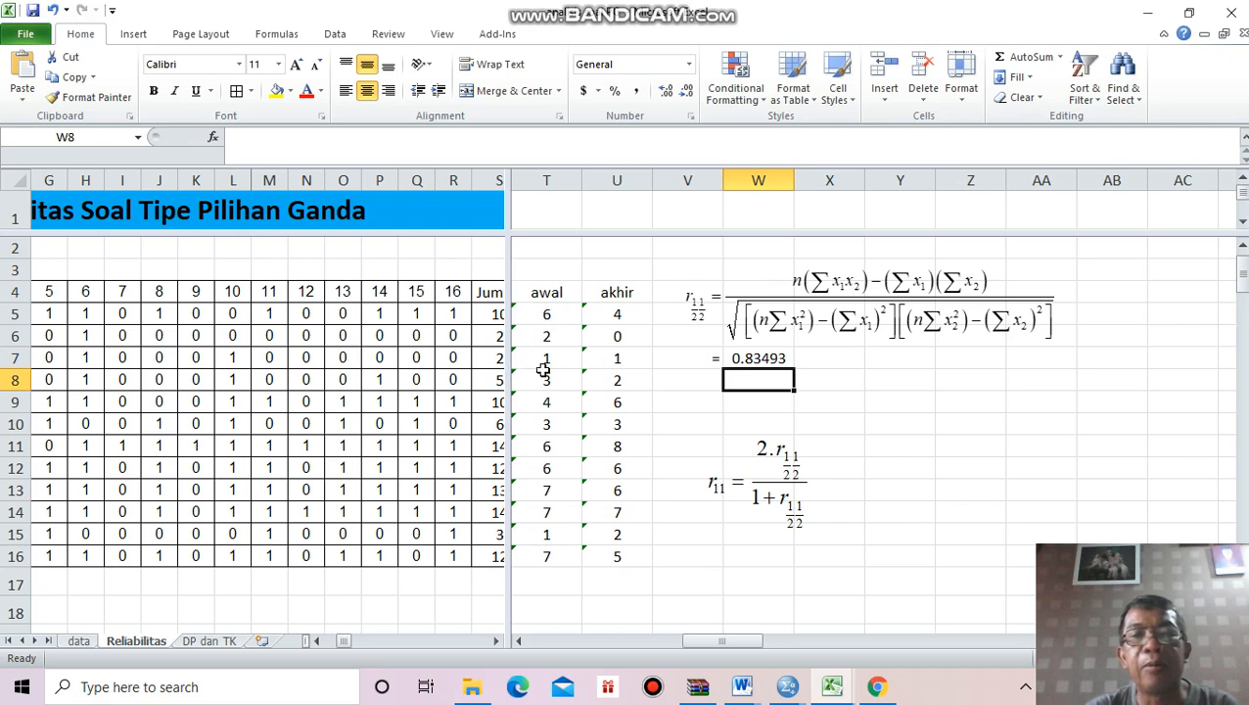
Step: Reduce the correlation coefficient in W7 to three decimal places
{"action": "left_click", "coordinate": [776, 358]}
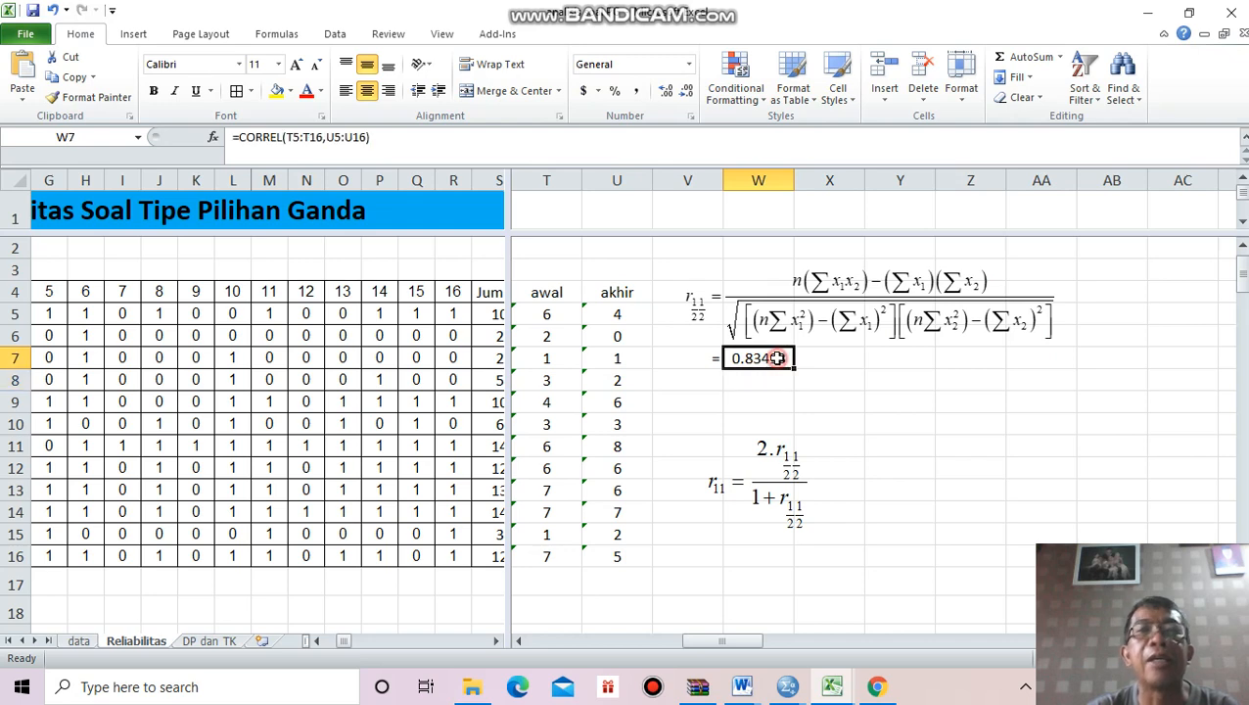
{"action": "left_click", "coordinate": [688, 92]}
{"action": "left_click", "coordinate": [688, 92]}
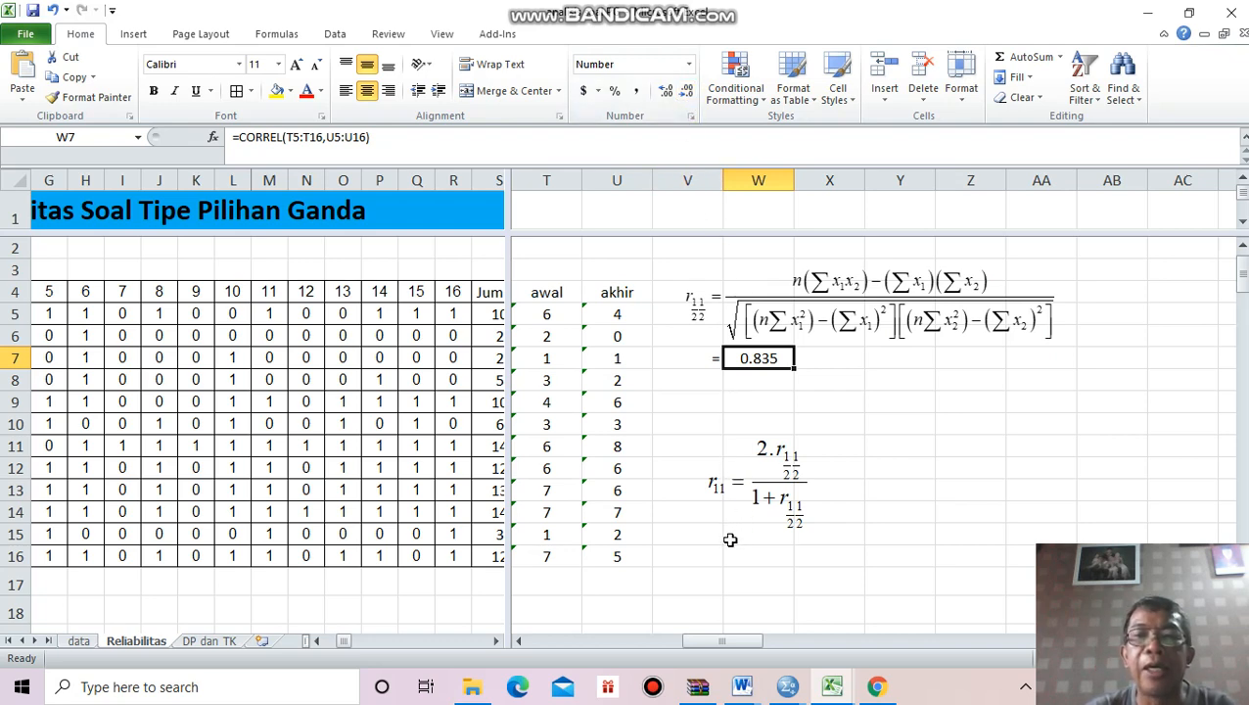
Step: Copy the literal equals sign from V7 to V16 below the second equation
{"action": "left_click", "coordinate": [711, 357]}
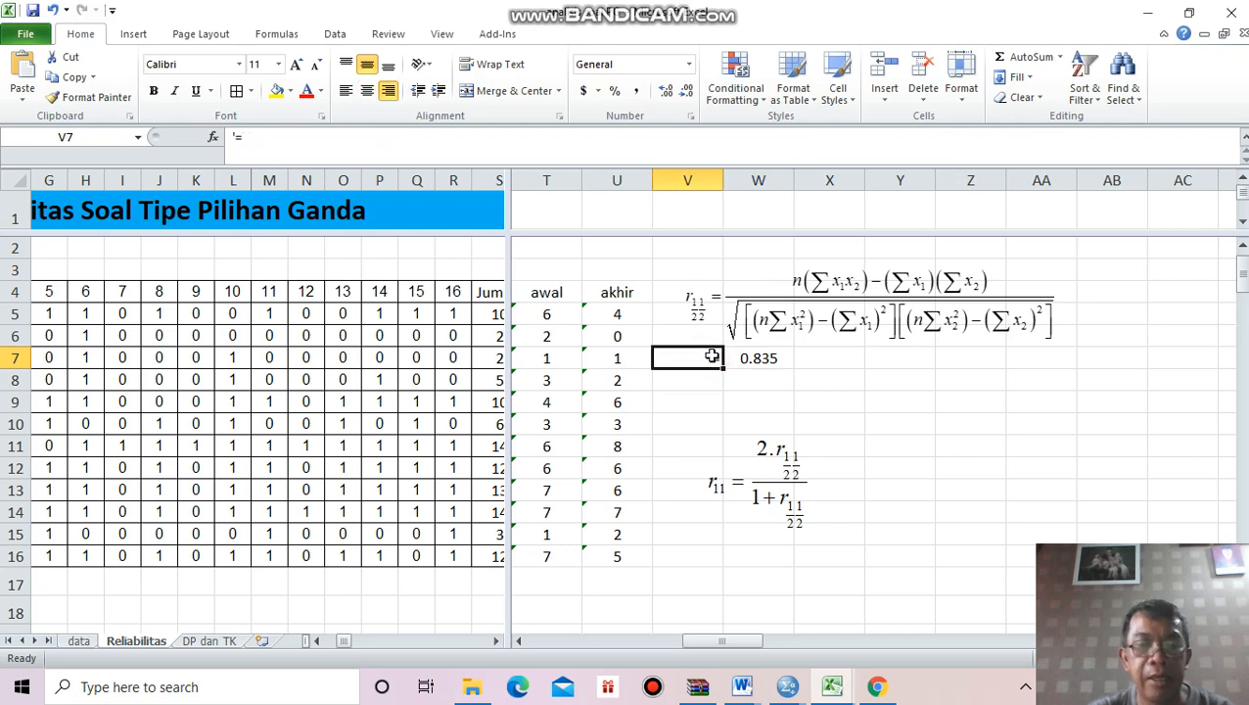
{"action": "key", "text": "ctrl+c"}
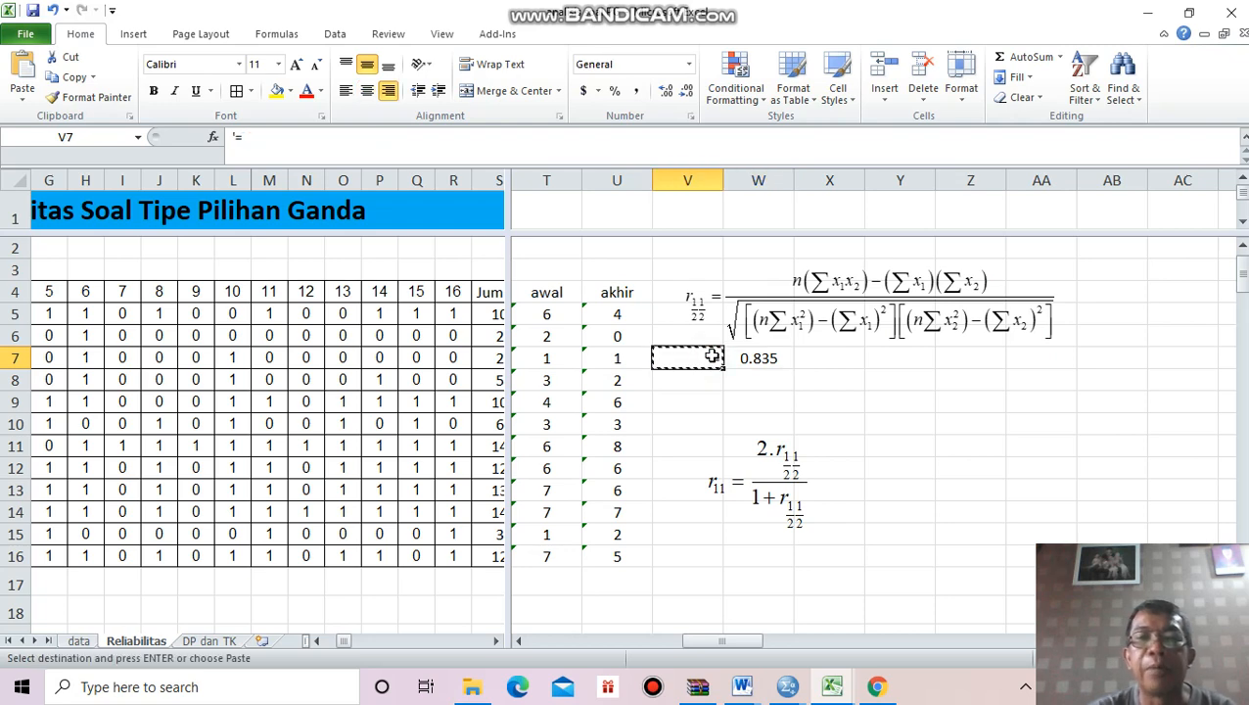
{"action": "left_click", "coordinate": [715, 555]}
{"action": "key", "text": "ctrl+v"}
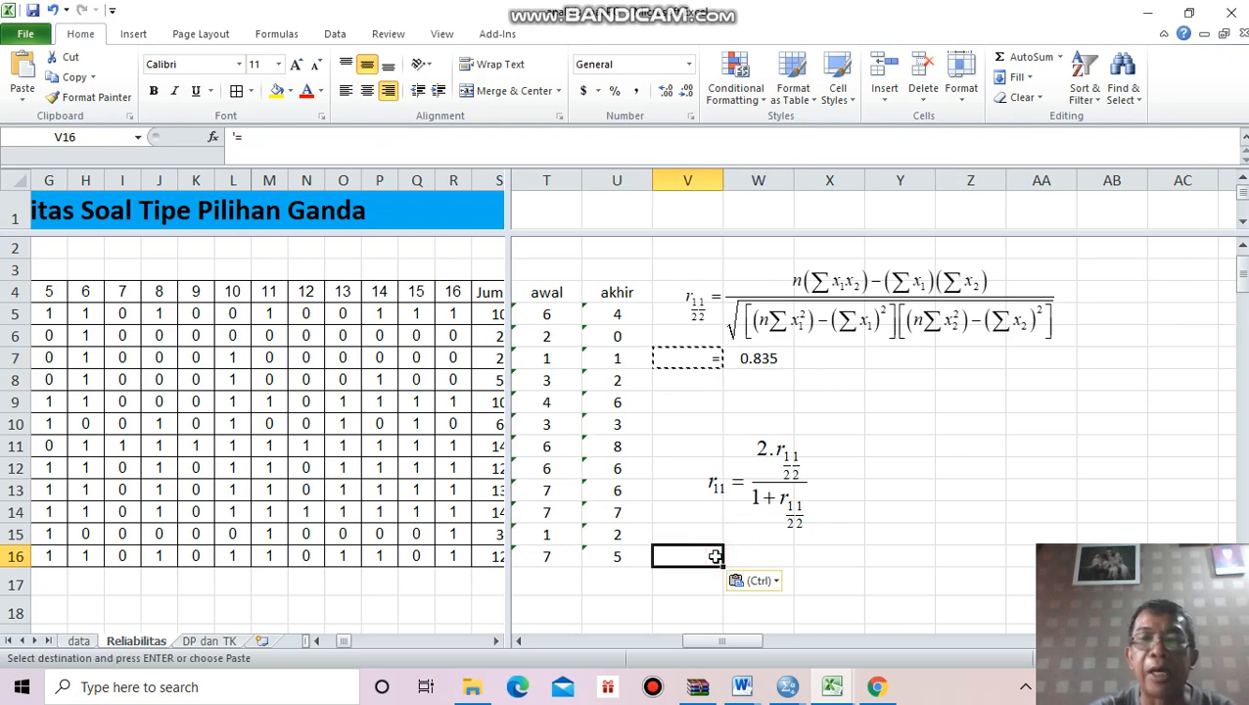
{"action": "key", "text": "Escape"}
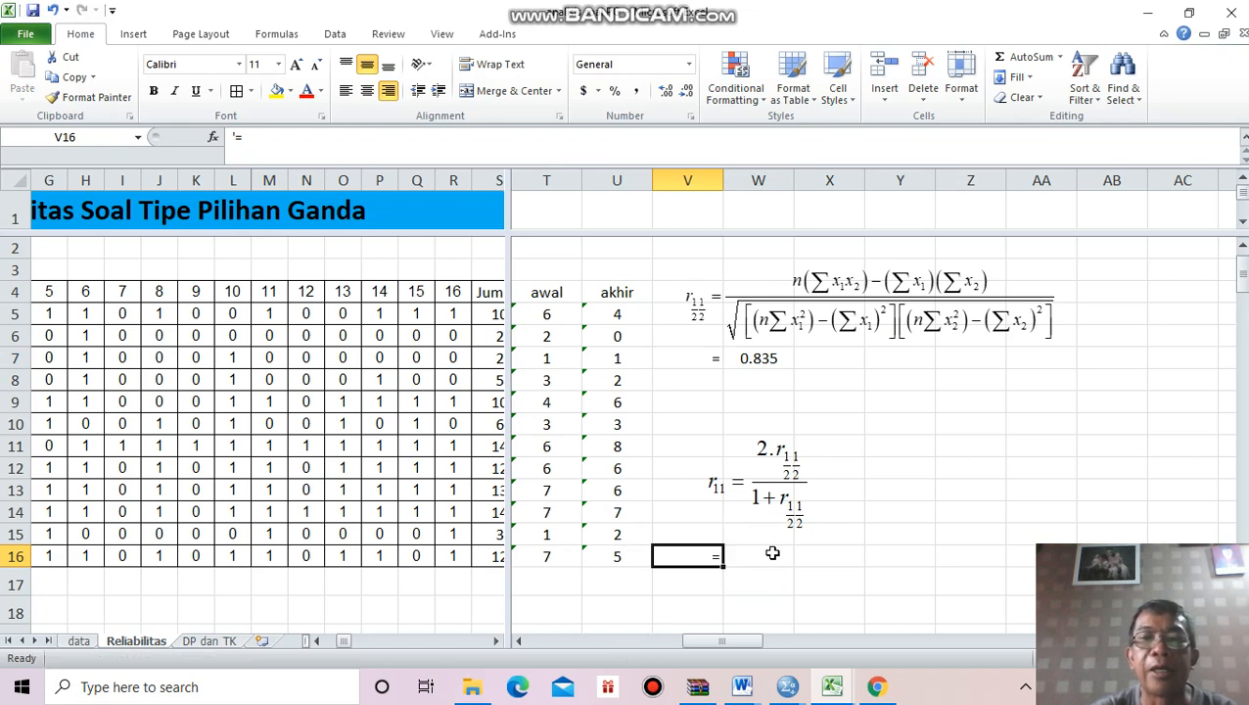
Step: Calculate the full-test reliability in W16 with the formula =2*W7/(1+W7)
{"action": "left_click", "coordinate": [760, 554]}
{"action": "type", "text": "="}
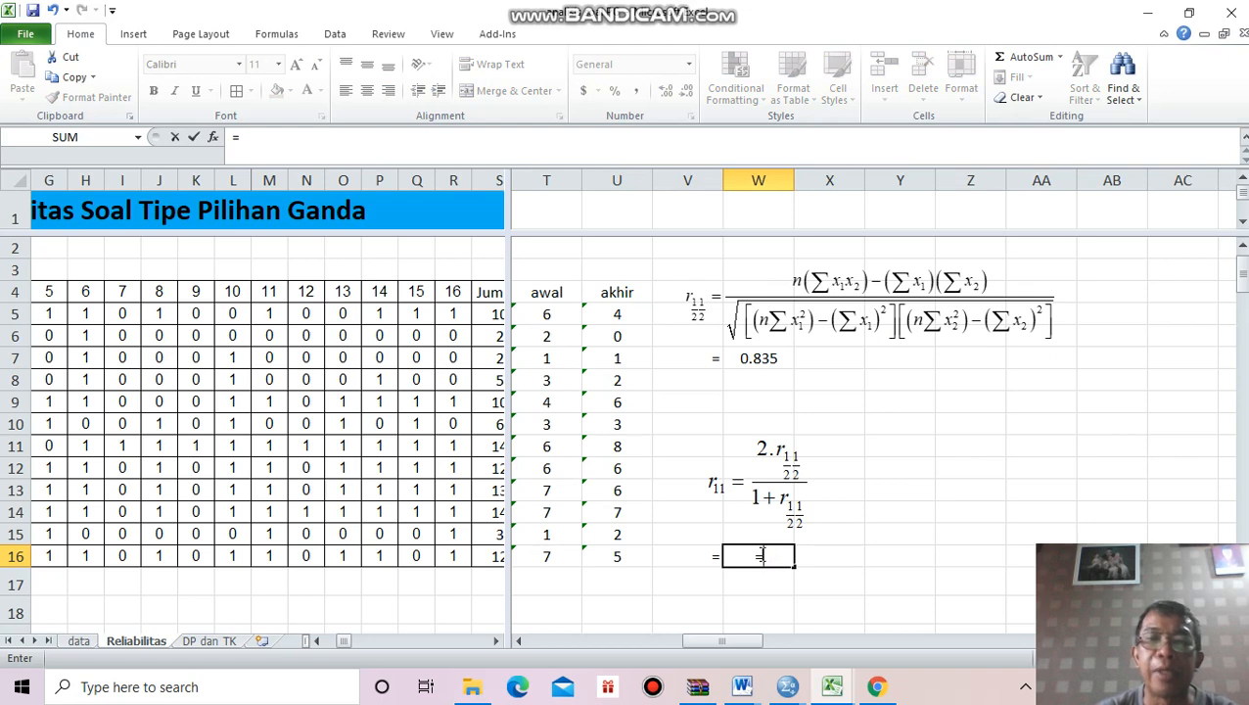
{"action": "type", "text": "2"}
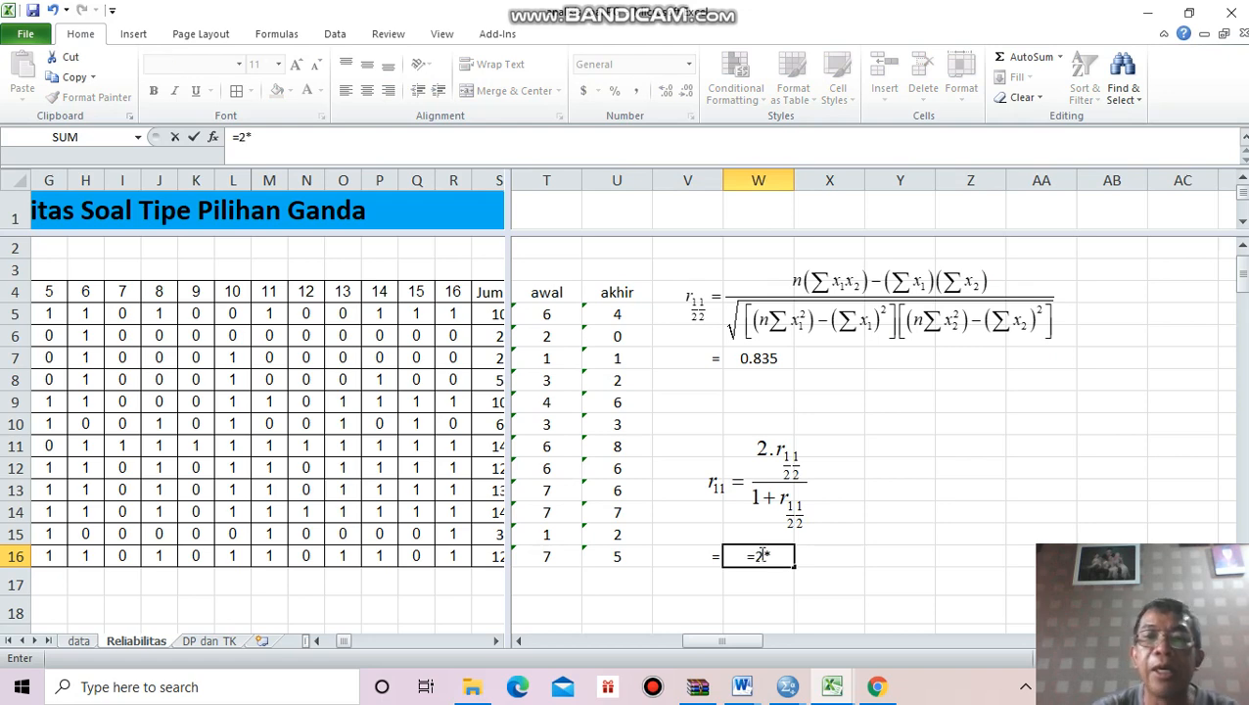
{"action": "type", "text": "*"}
{"action": "left_click", "coordinate": [749, 360]}
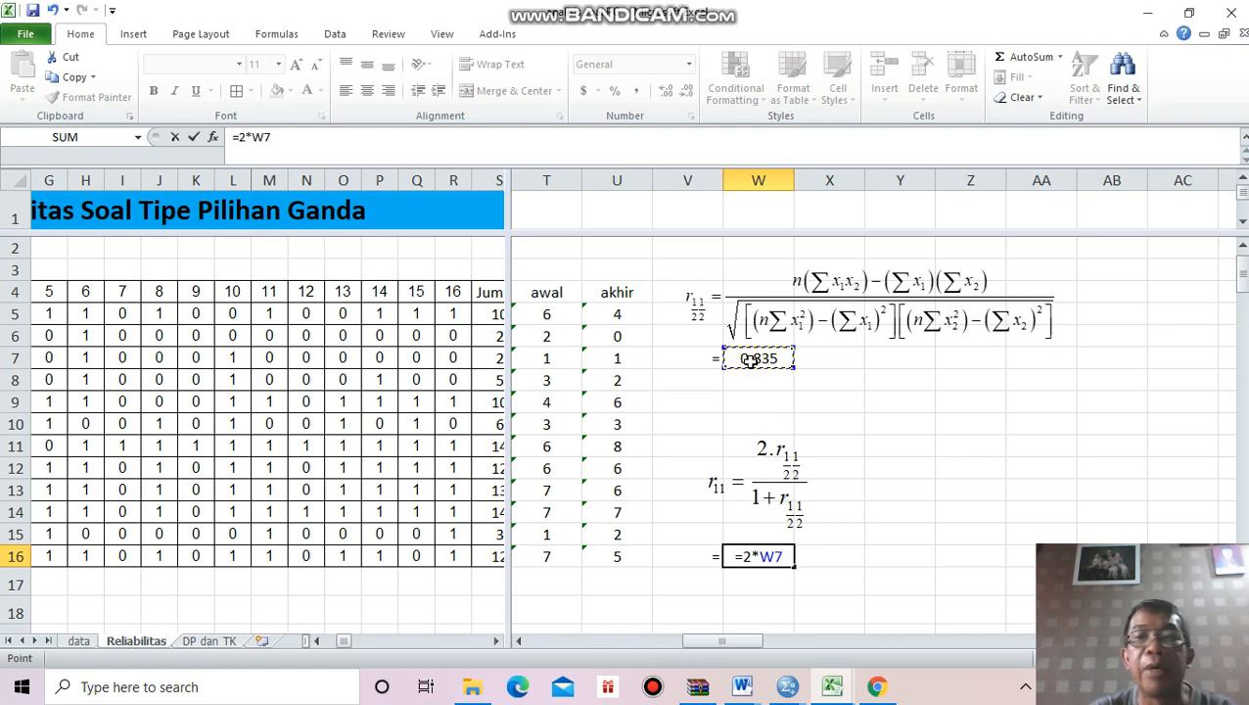
{"action": "type", "text": "/"}
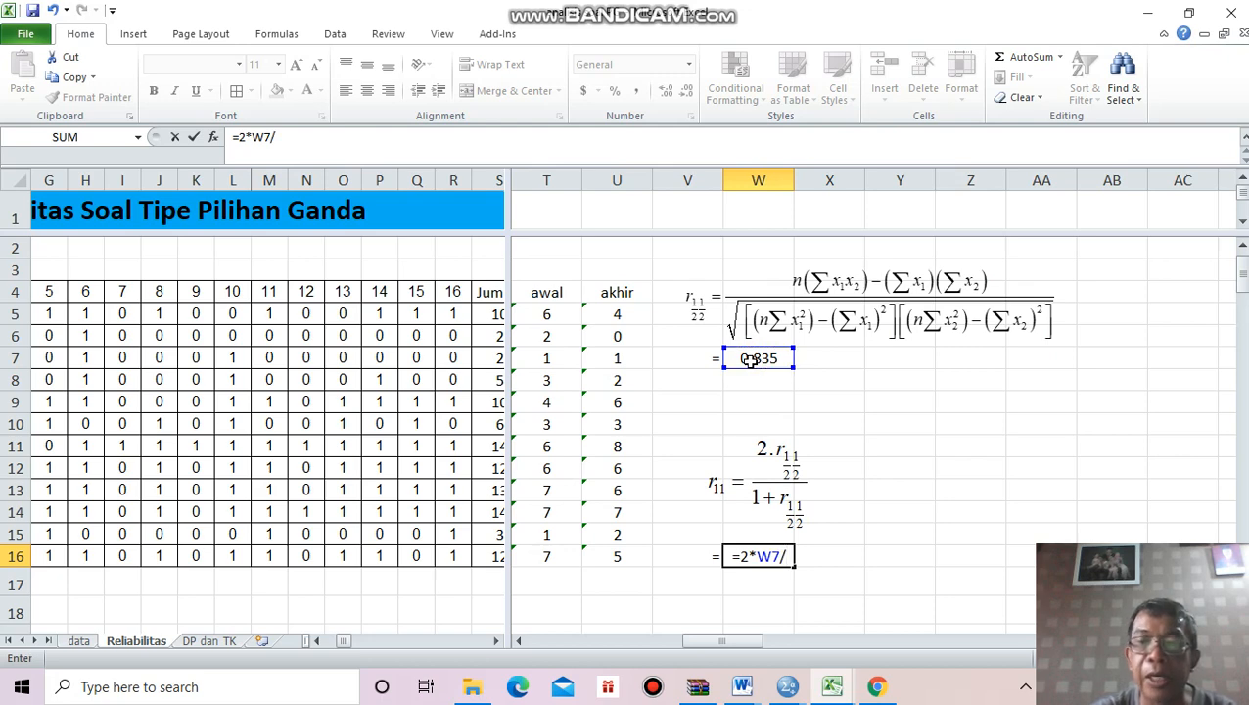
{"action": "type", "text": "("}
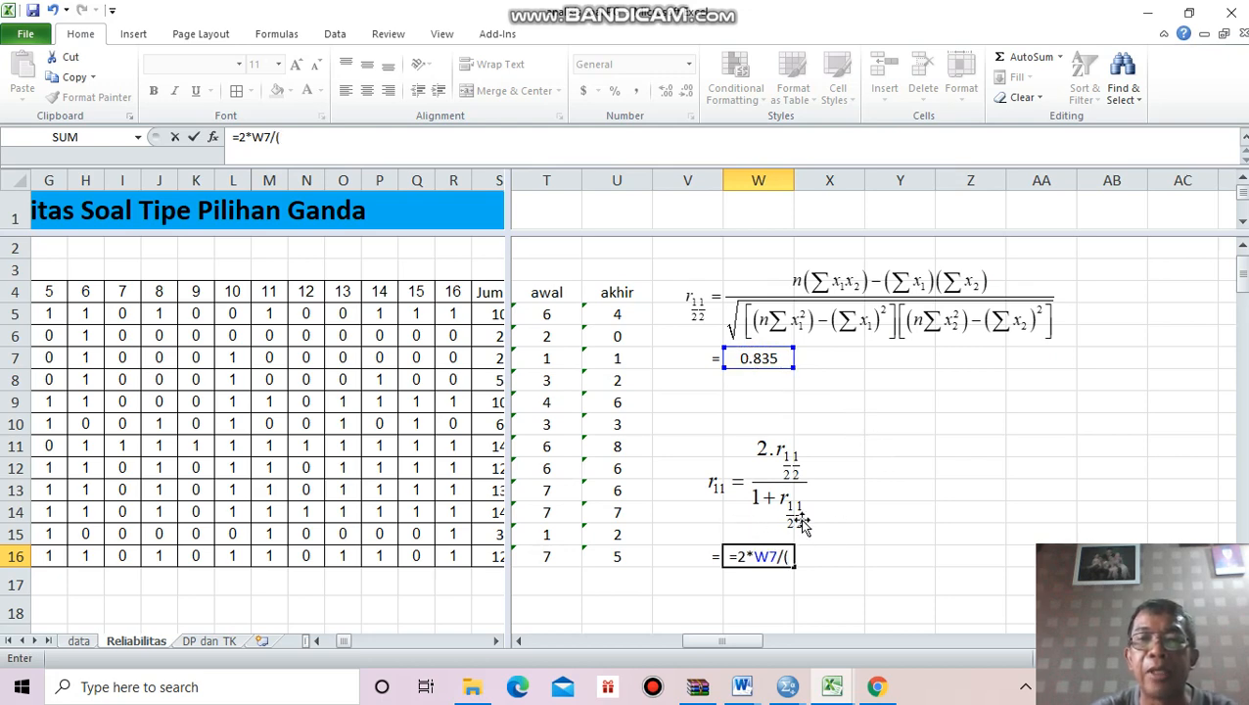
{"action": "type", "text": "1"}
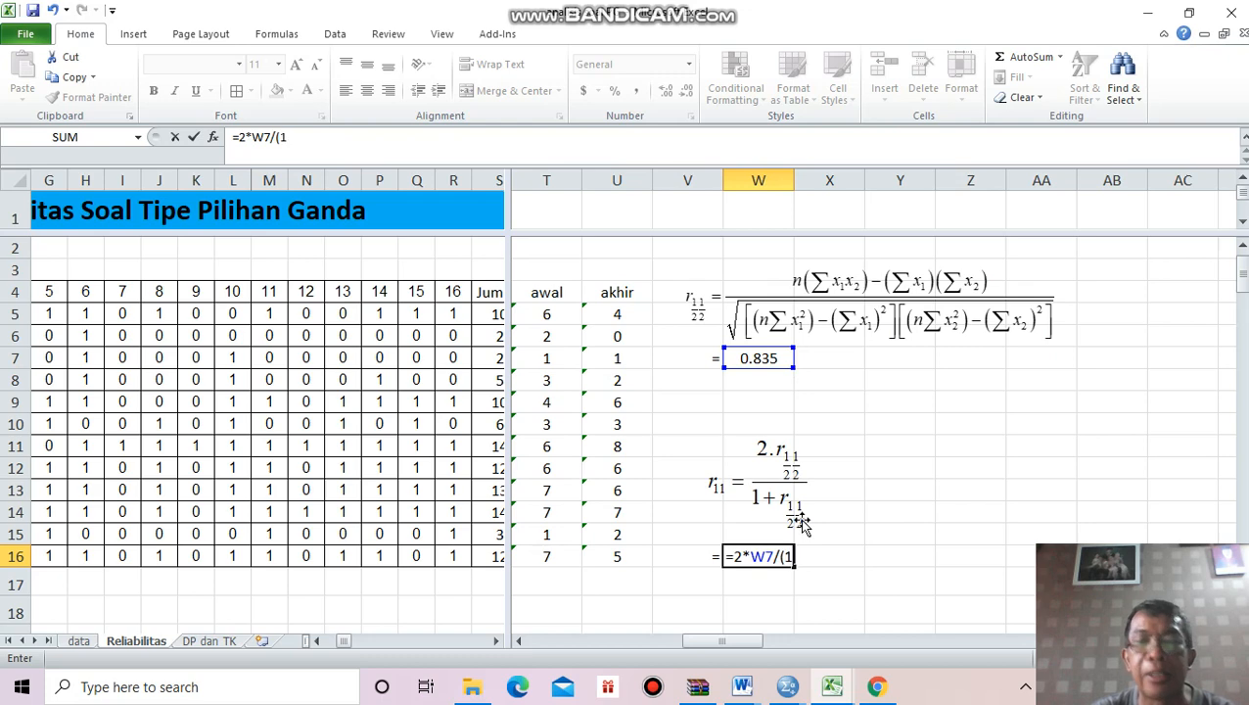
{"action": "type", "text": "+"}
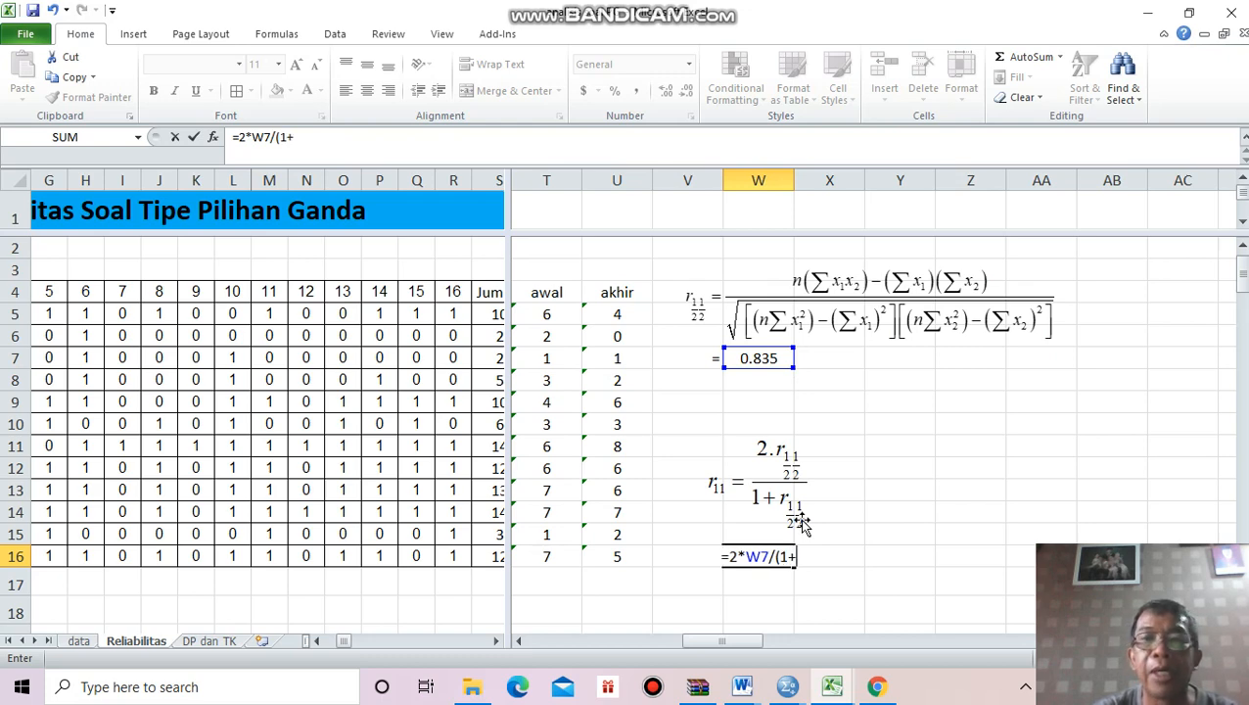
{"action": "left_click", "coordinate": [769, 358]}
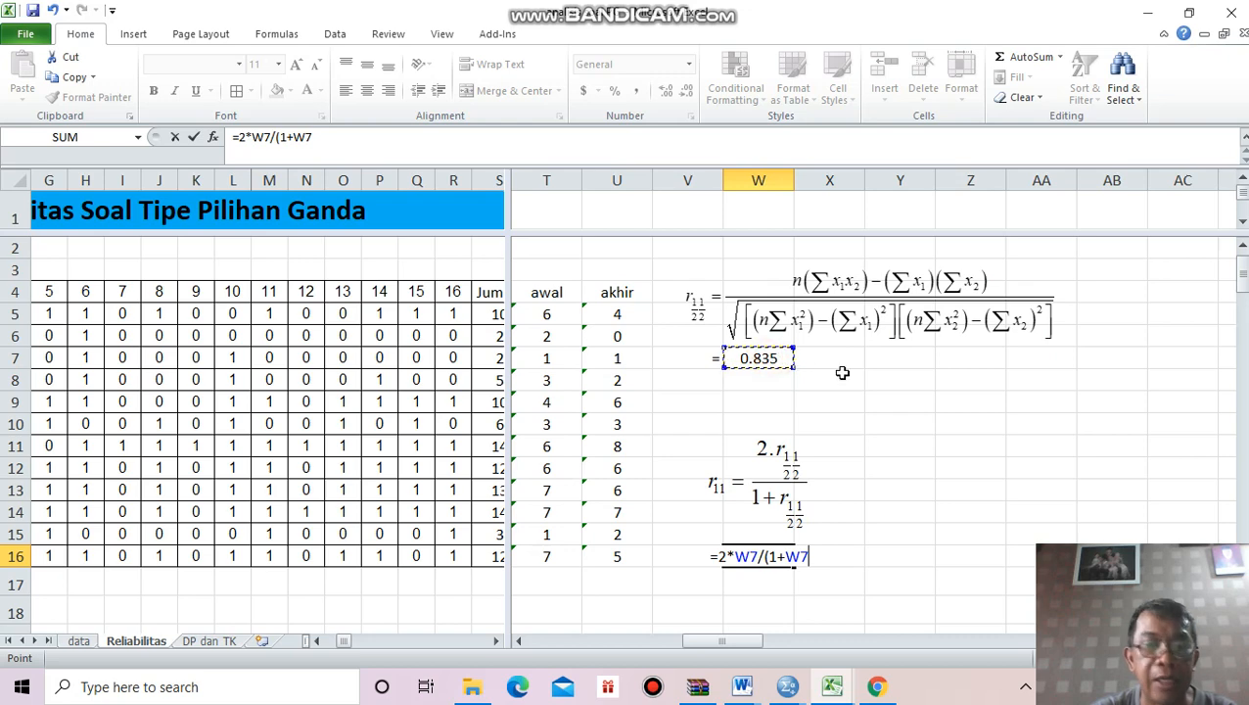
{"action": "type", "text": ")"}
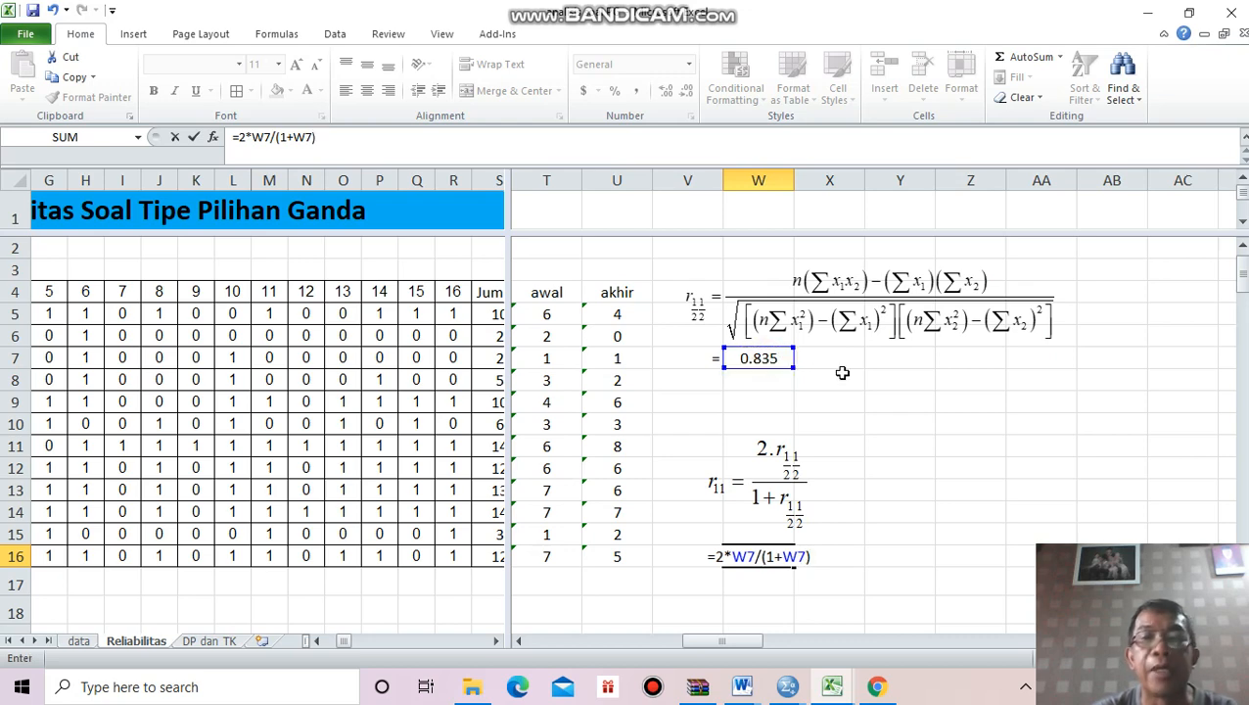
{"action": "key", "text": "Return"}
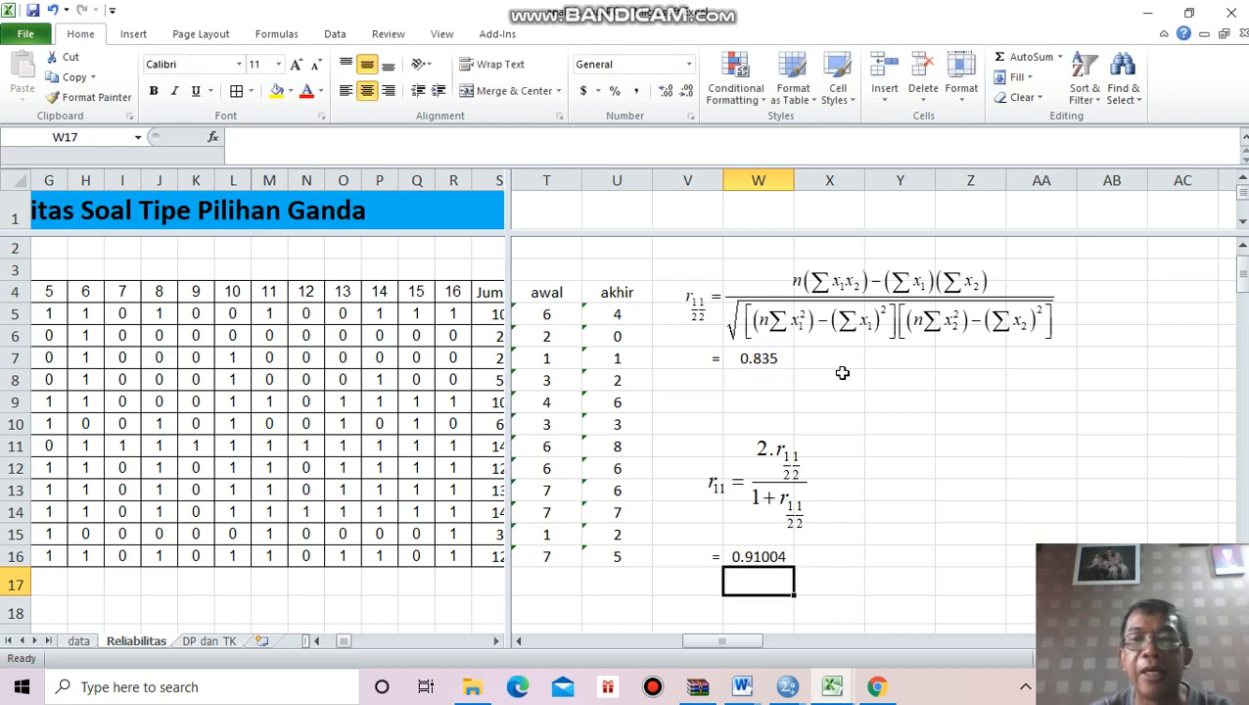
Step: Reduce the reliability value in W16 to three decimal places
{"action": "left_click", "coordinate": [773, 554]}
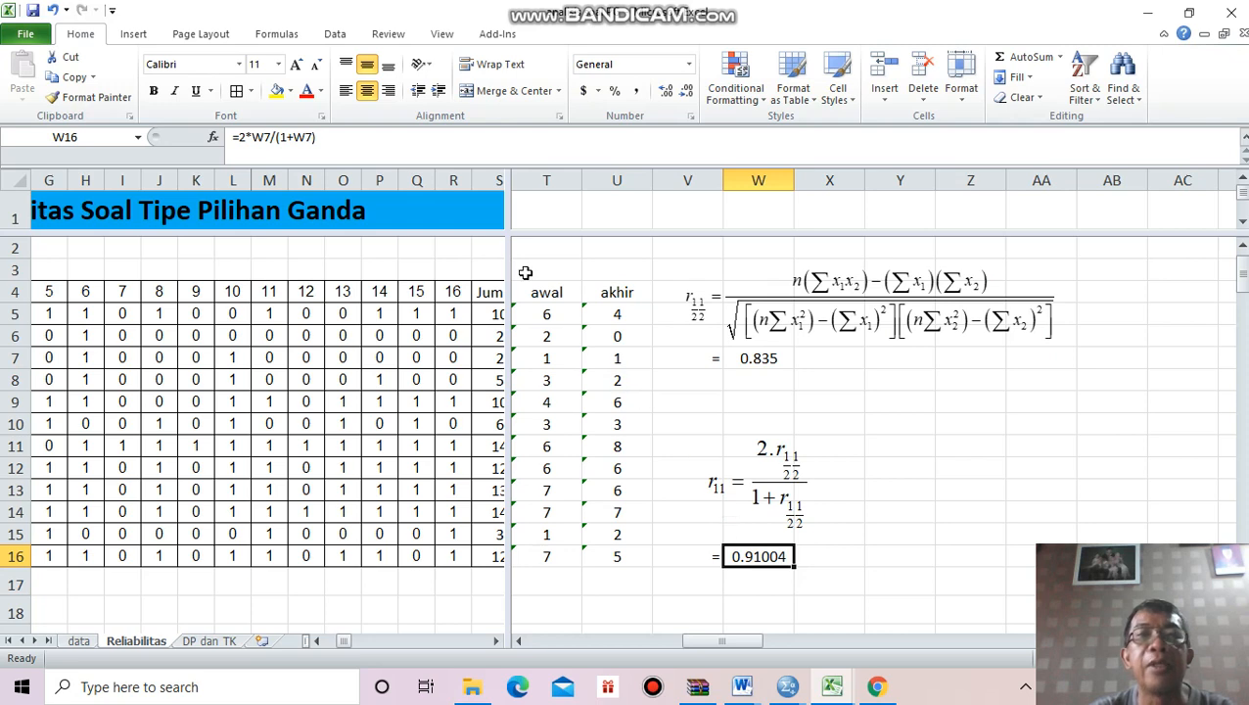
{"action": "left_click", "coordinate": [688, 91]}
{"action": "left_click", "coordinate": [688, 91]}
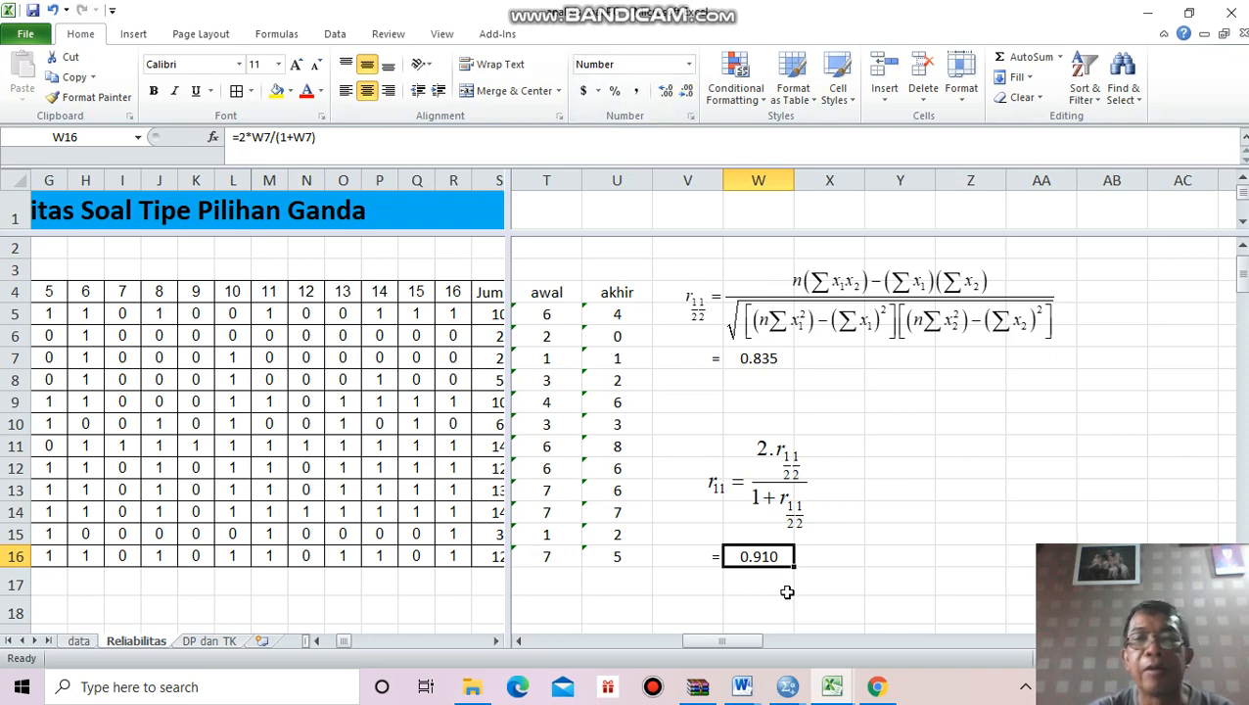
Step: Enter the interpretation "(sangat tinggi)" in X16 beside the reliability value
{"action": "left_click", "coordinate": [820, 557]}
{"action": "type", "text": "("}
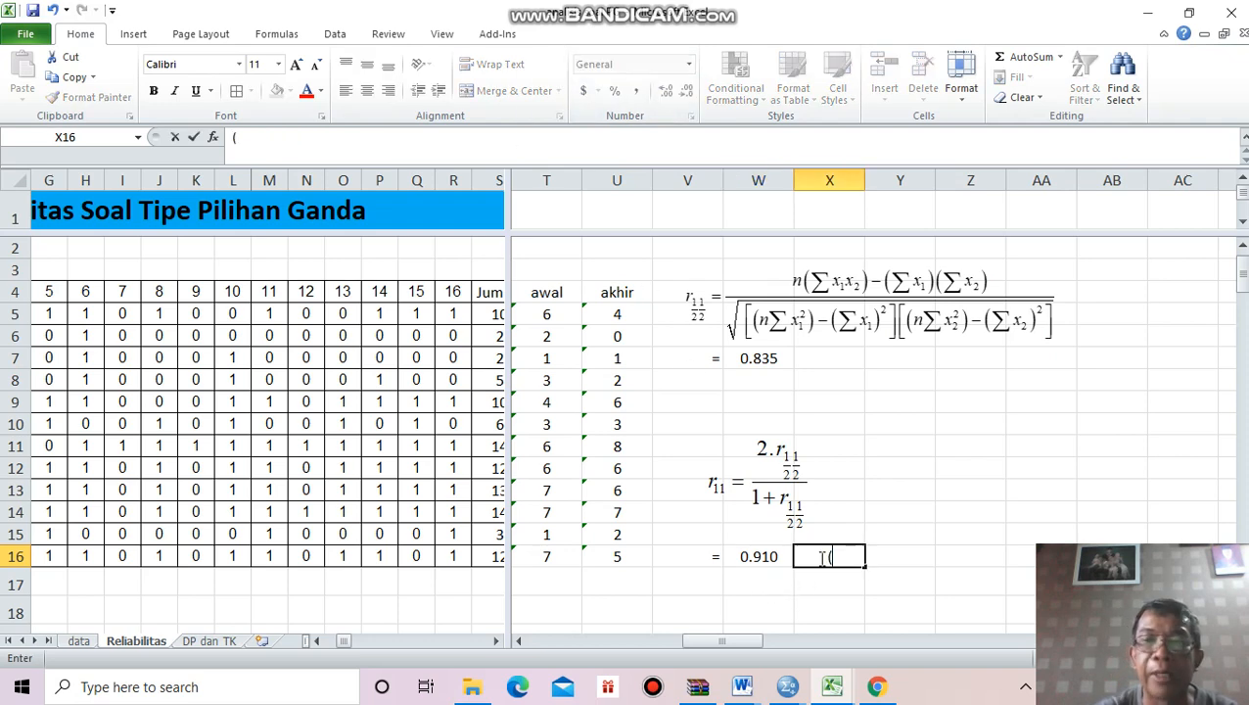
{"action": "type", "text": "sangat"}
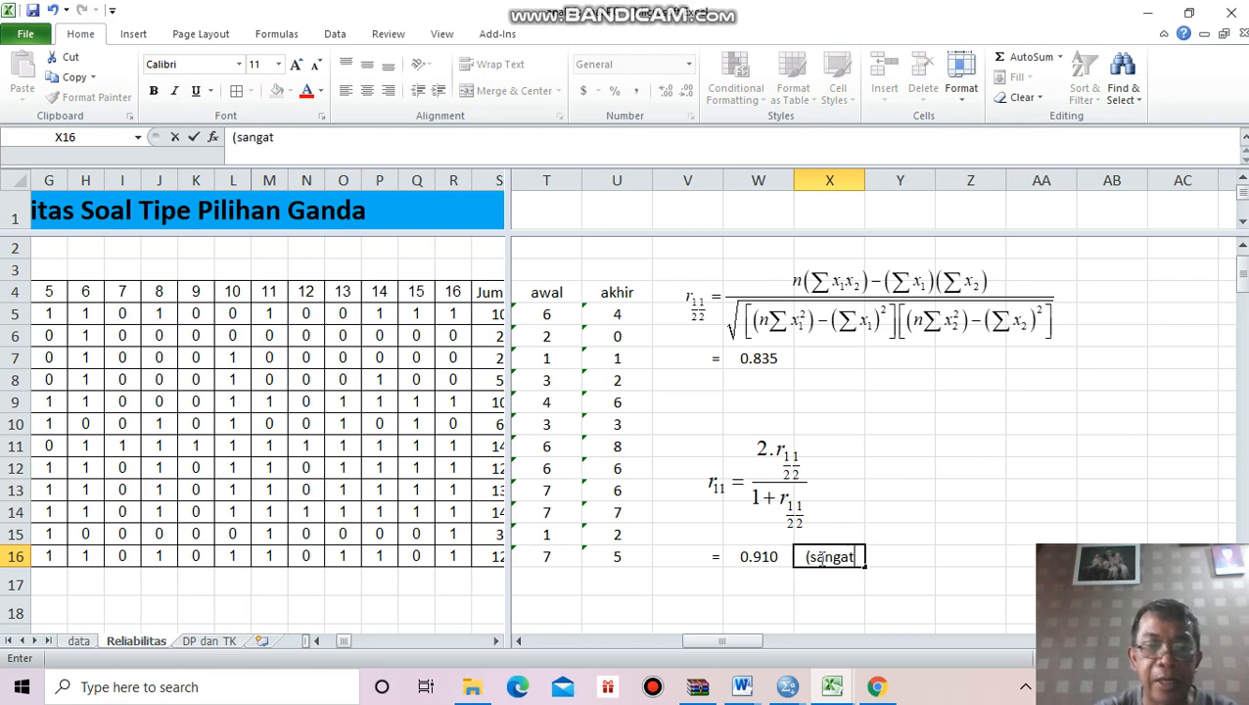
{"action": "type", "text": " ti"}
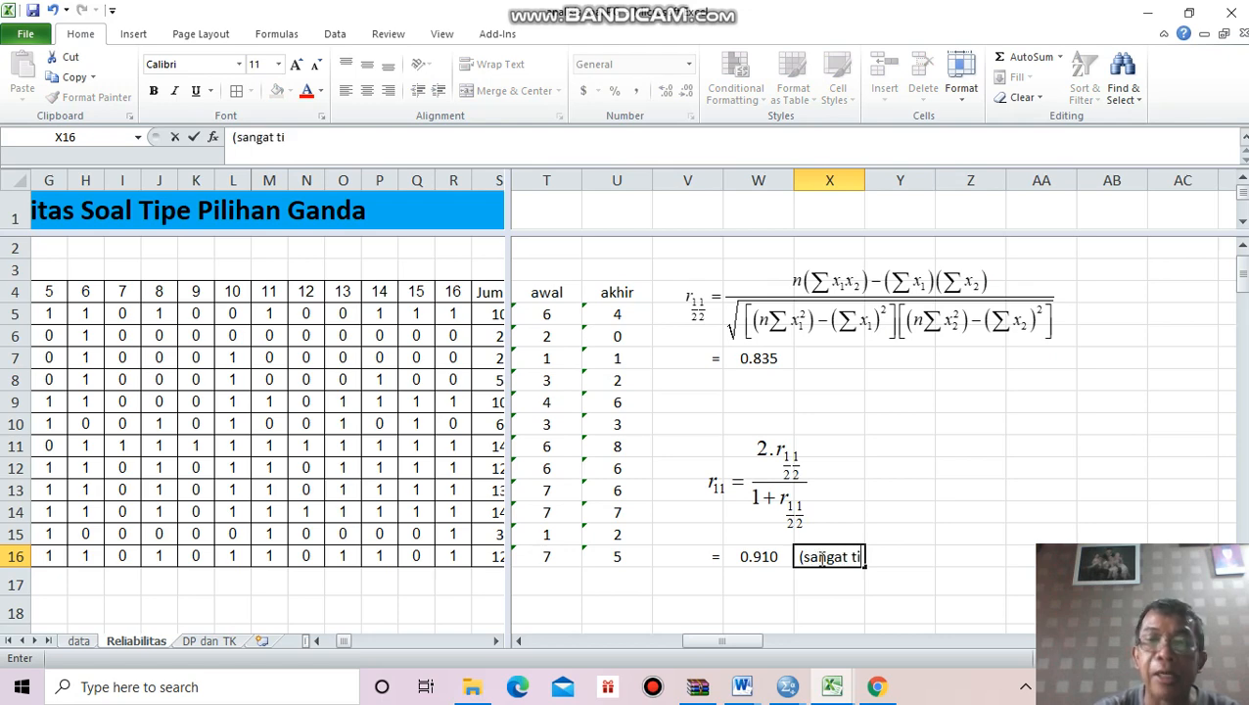
{"action": "type", "text": "n"}
{"action": "type", "text": "ggi)"}
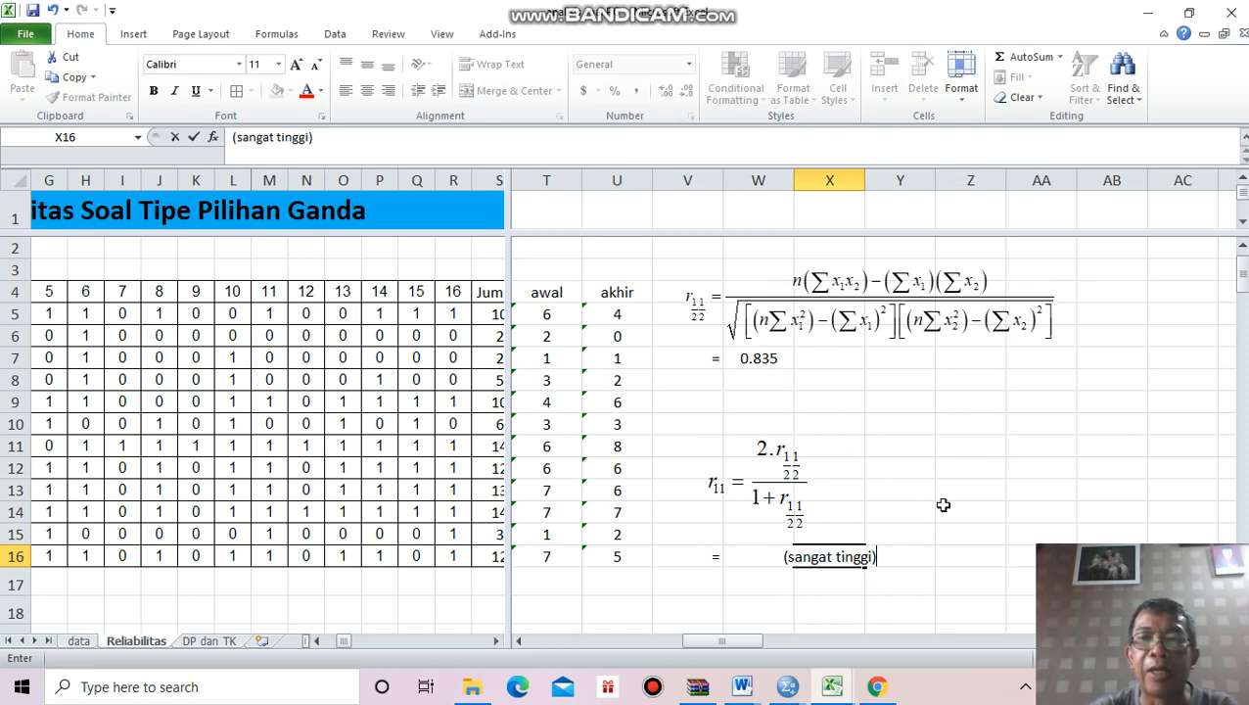
{"action": "key", "text": "Return"}
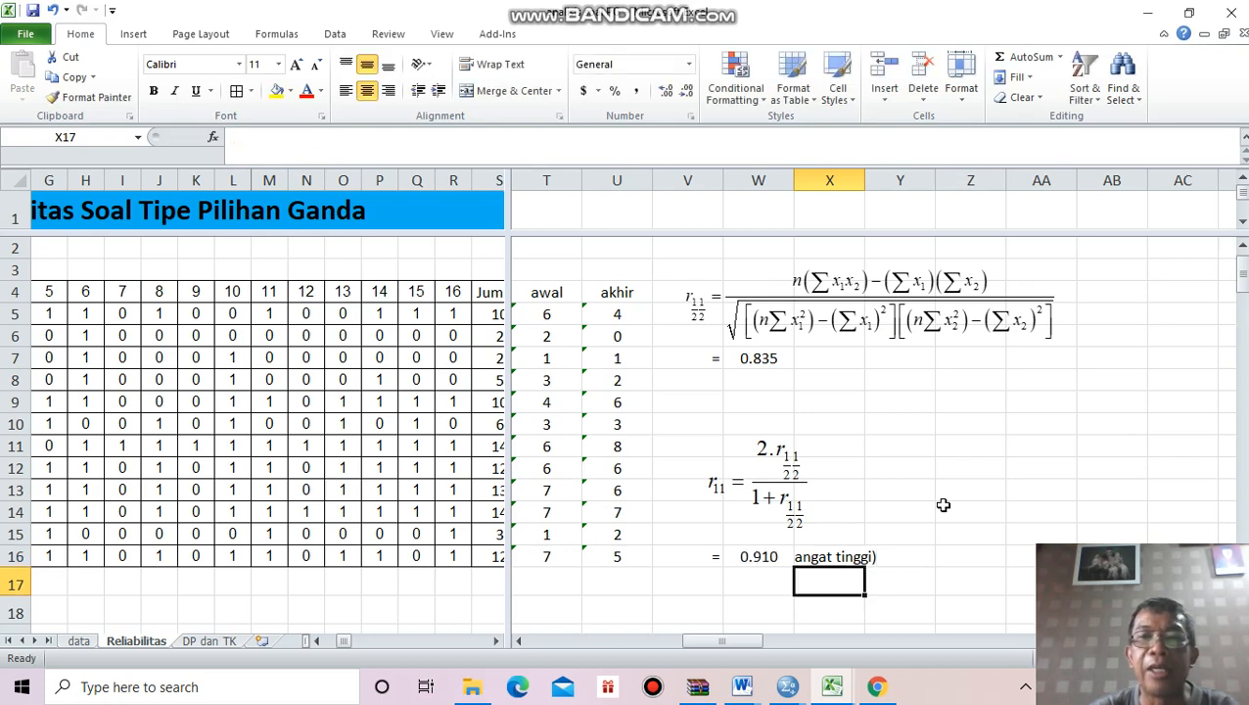